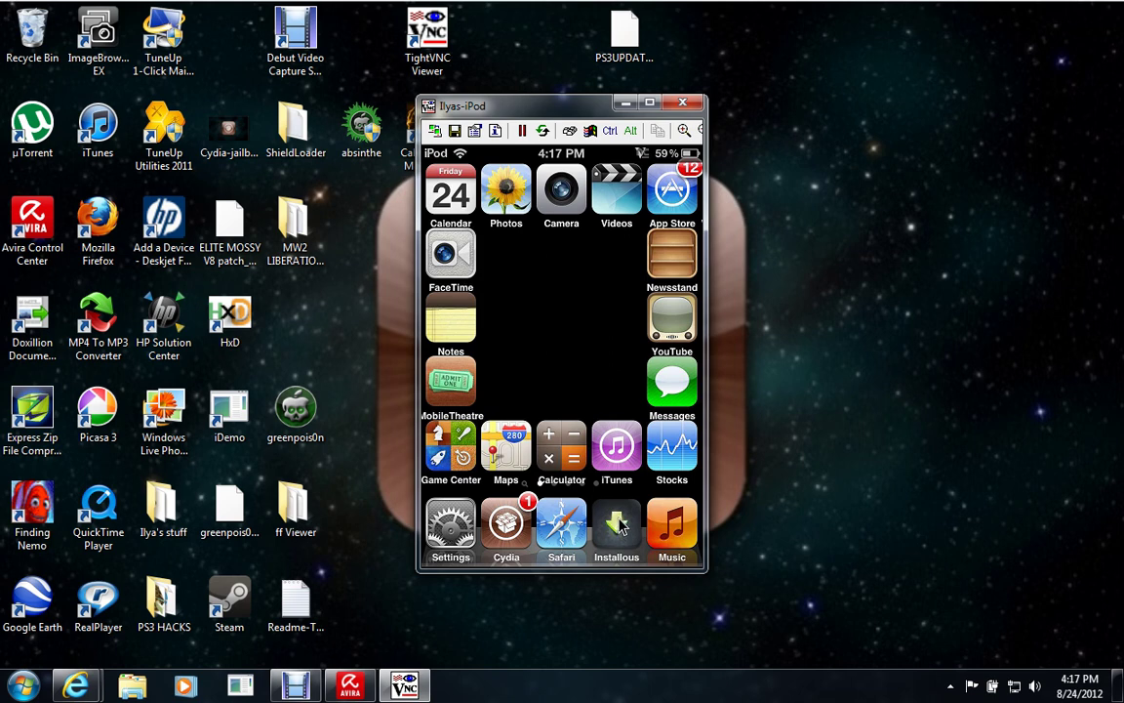
Step: Open the iPod's quick-settings overlay, raise the brightness to maximum and close the Brightness control
left_click(615, 526)
left_click_drag(428, 151, 772, 158)
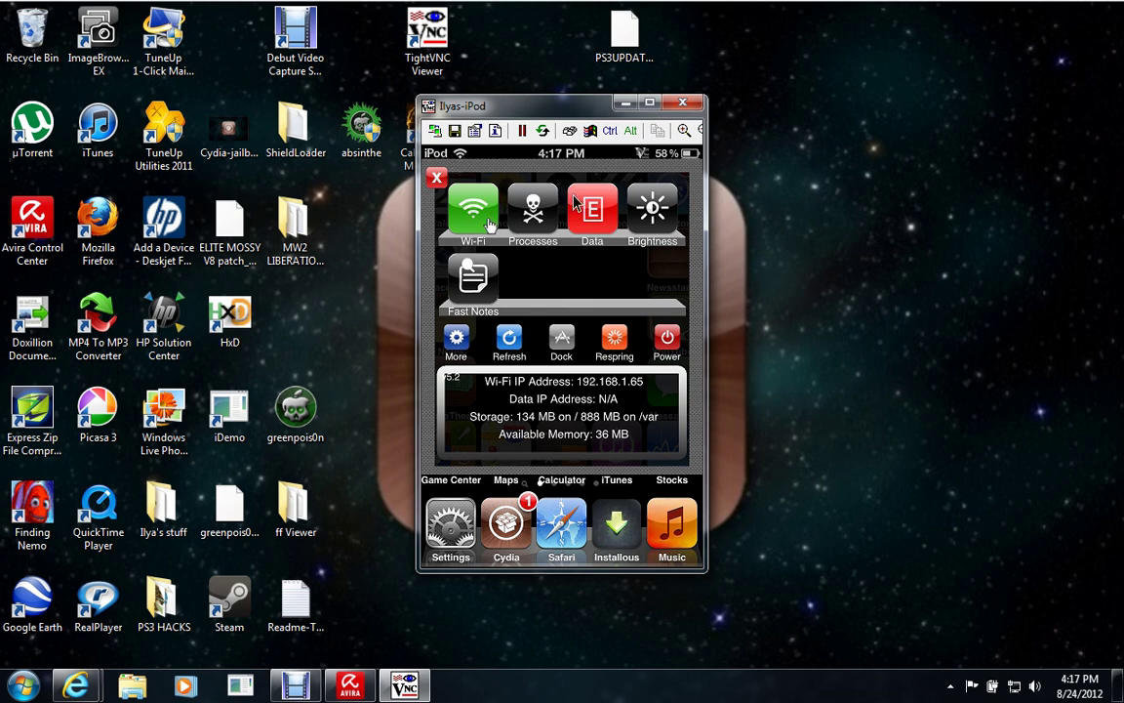
left_click(650, 207)
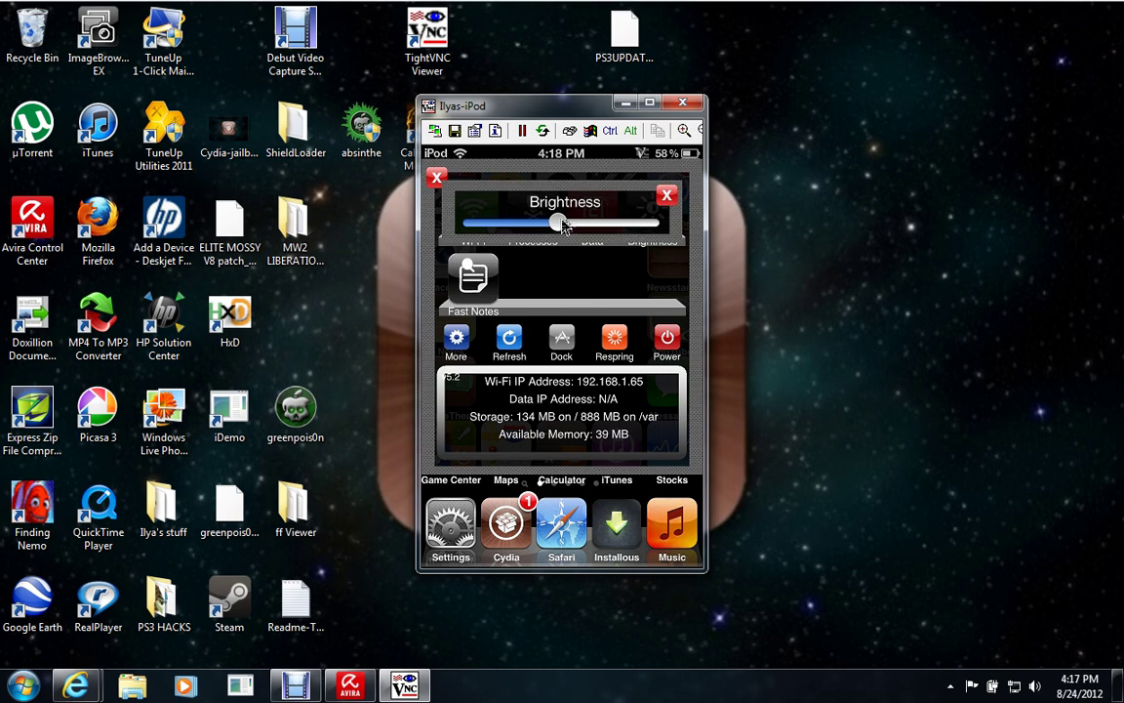
left_click_drag(563, 224, 649, 224)
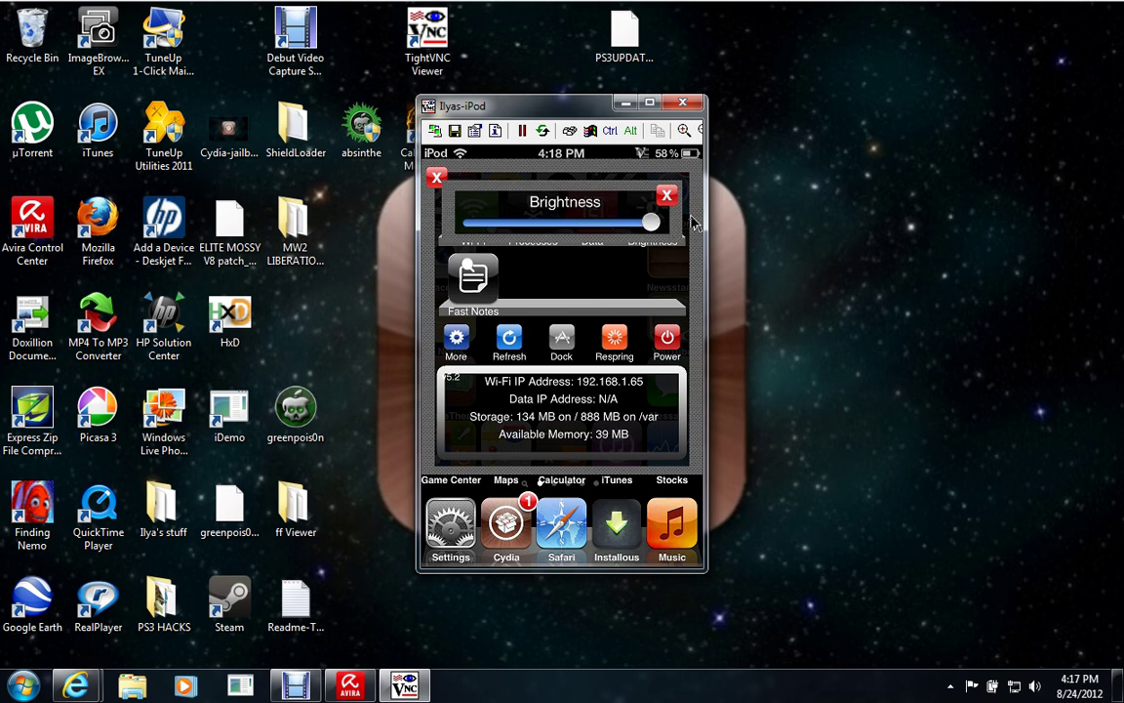
left_click(669, 201)
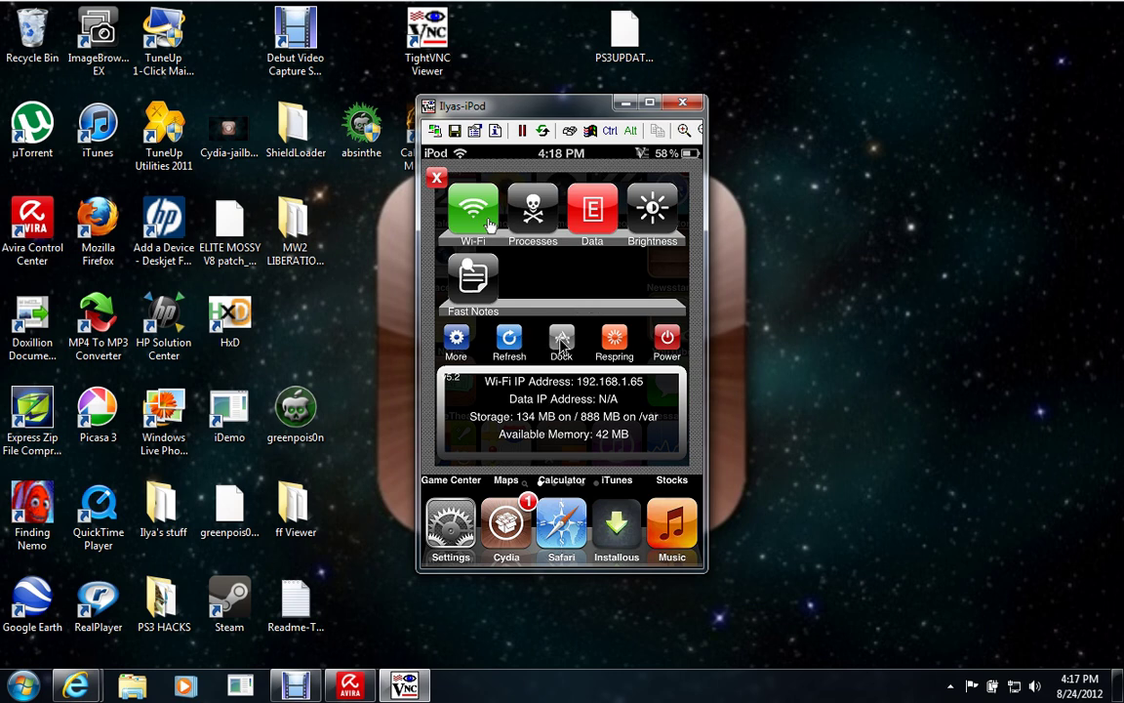
Step: View the Power options offered by the quick-settings overlay, cancel them and return to the home screen
left_click(566, 342)
left_click(671, 342)
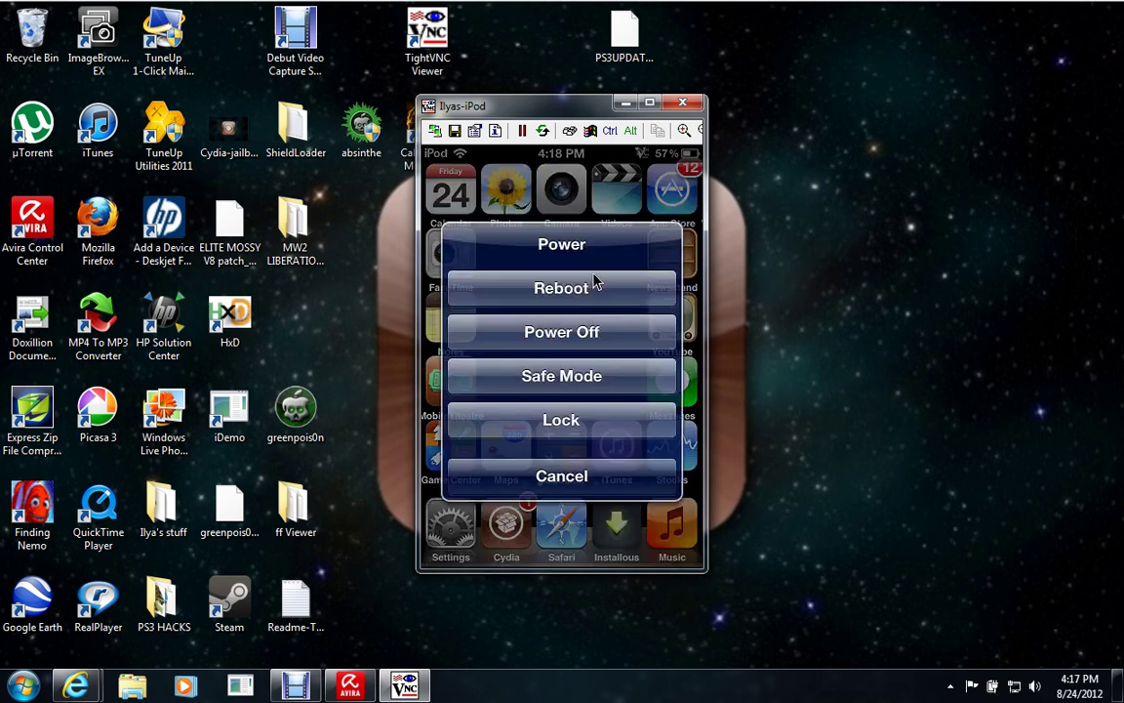
left_click(574, 487)
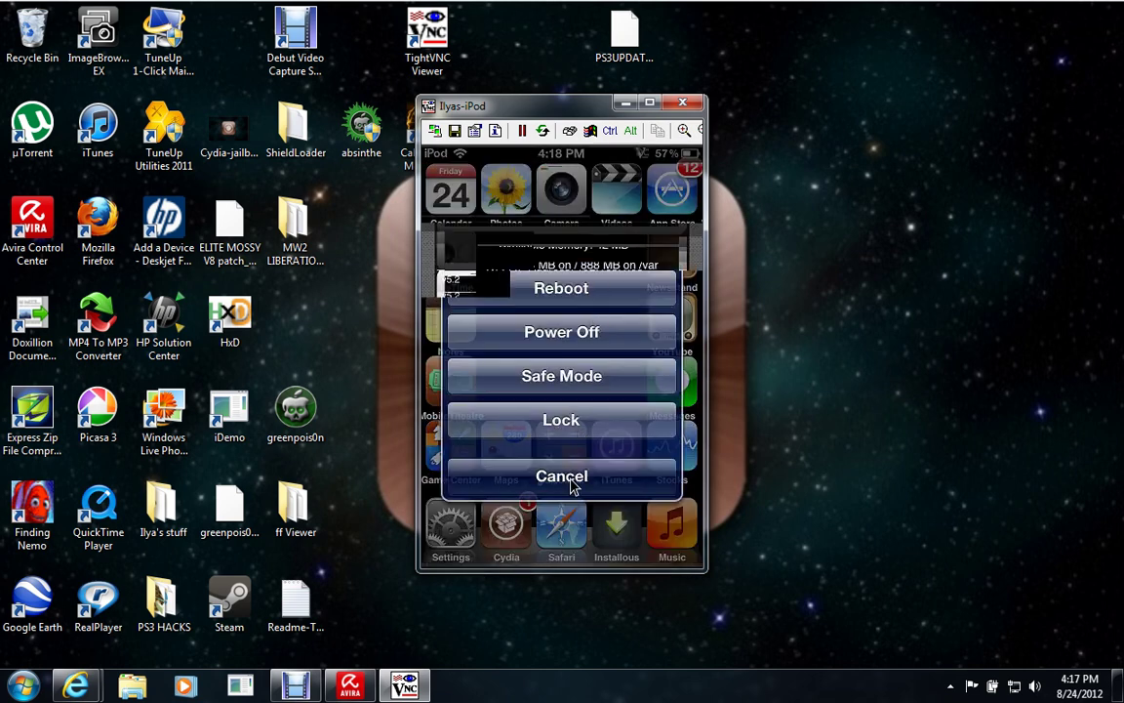
left_click(564, 156)
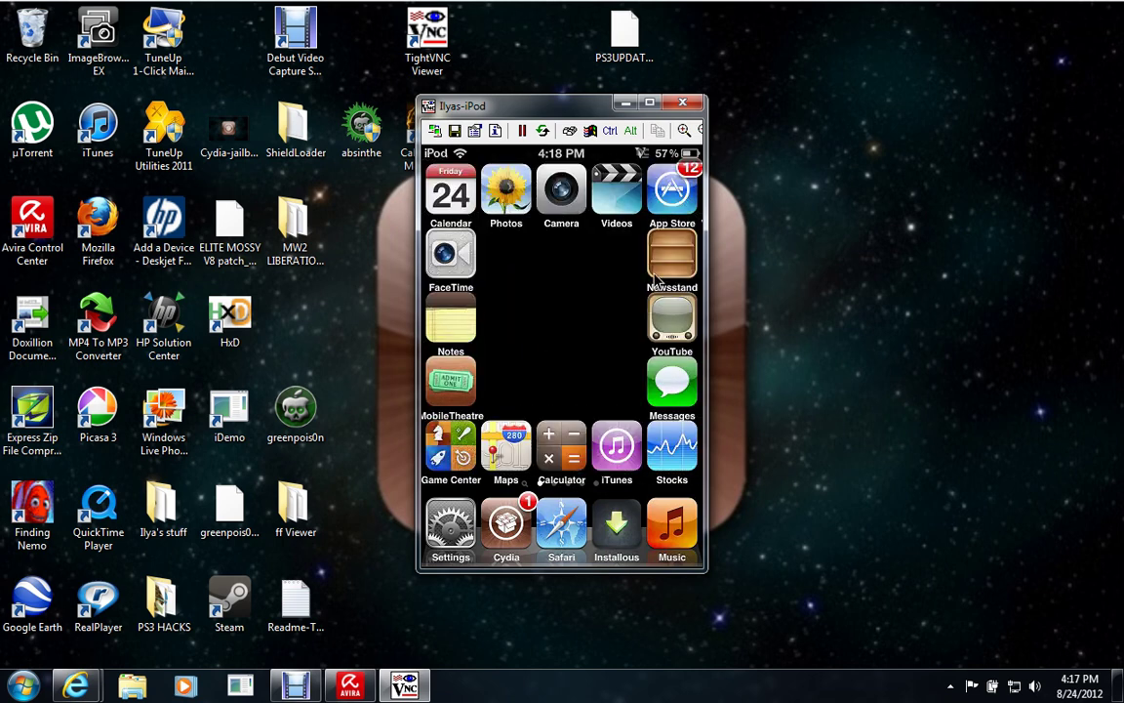
Step: Open the Downloader app, play and pause 'Till I Collapse, browse the music list and return to the home screen
left_click_drag(567, 259, 493, 303)
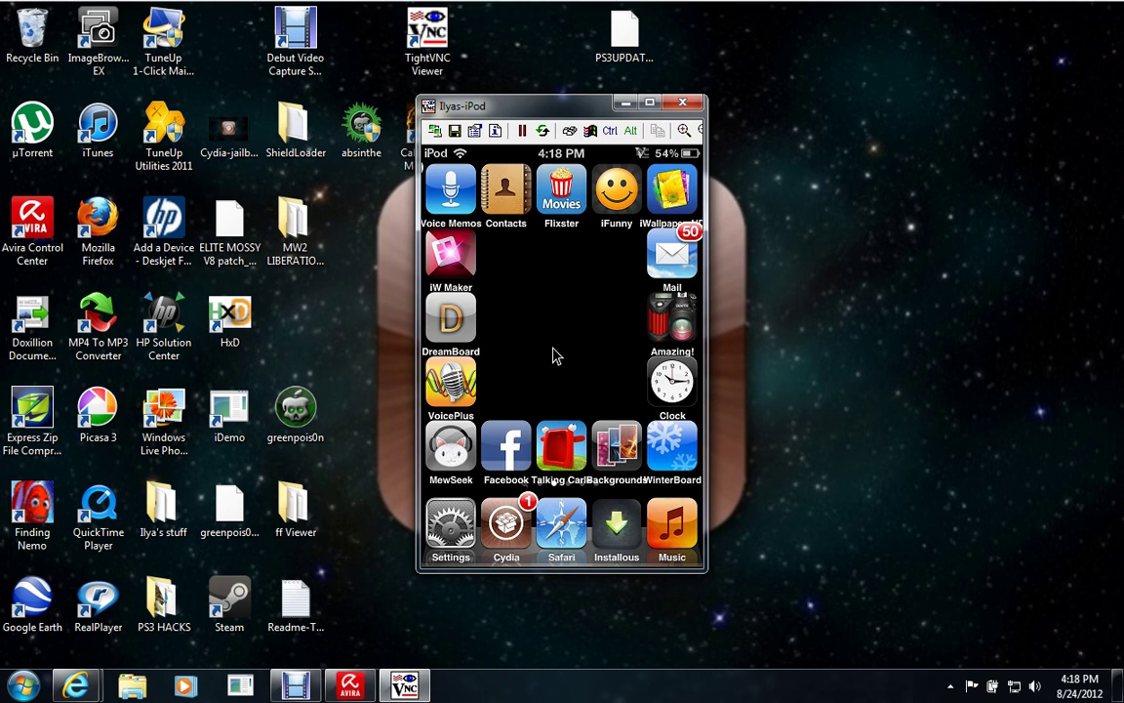
left_click_drag(554, 354, 444, 325)
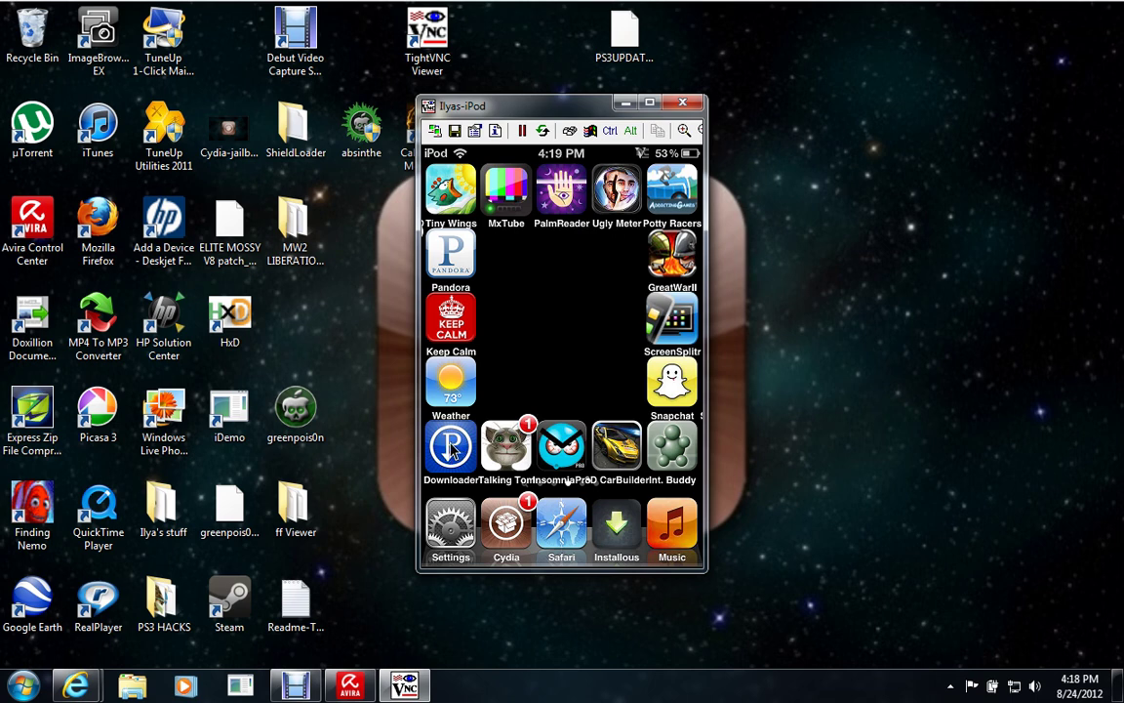
left_click(452, 451)
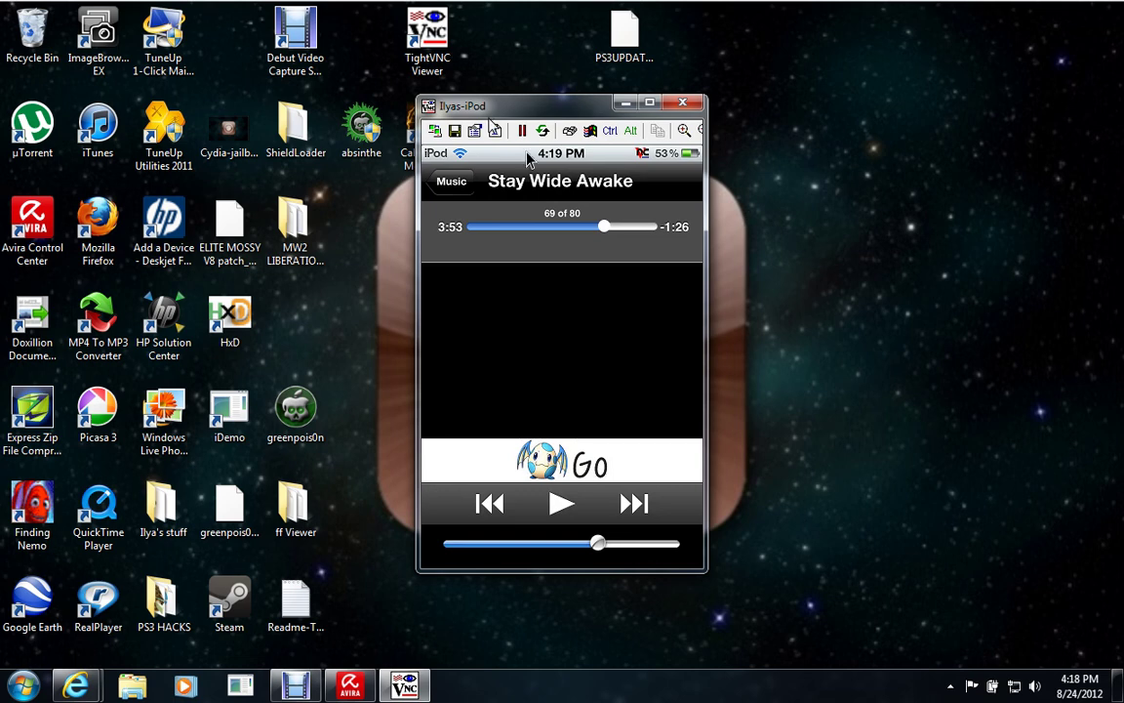
left_click(452, 181)
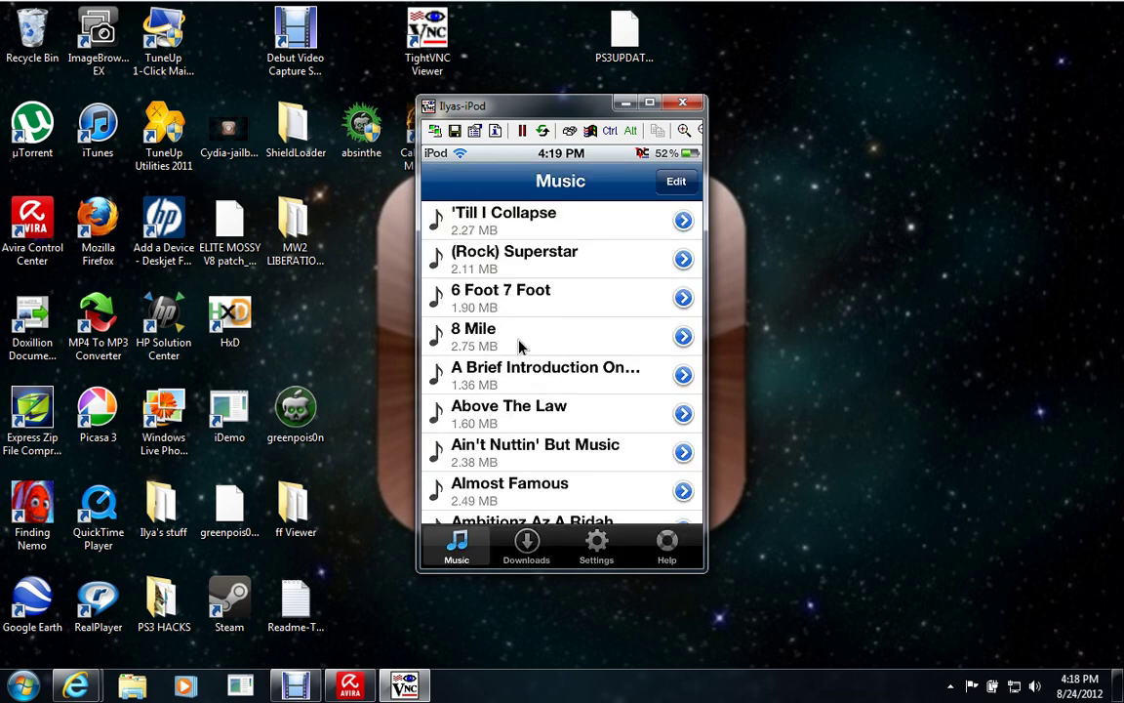
left_click(513, 220)
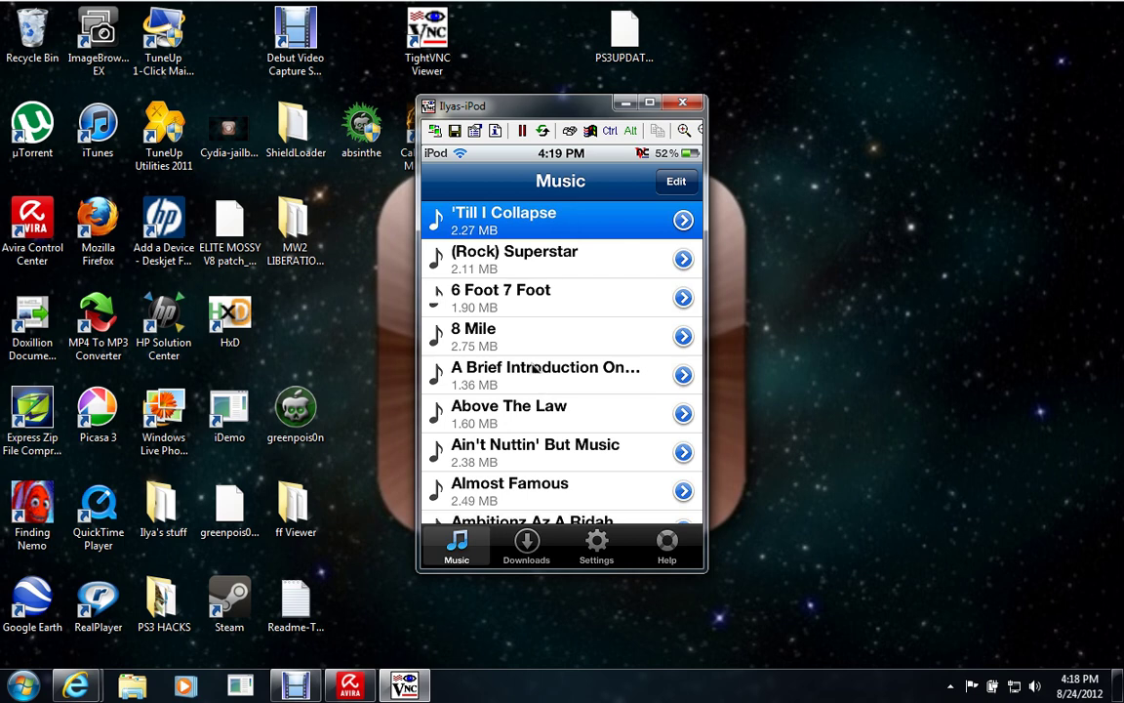
left_click(562, 504)
left_click(451, 181)
left_click_drag(527, 398, 518, 185)
right_click(534, 295)
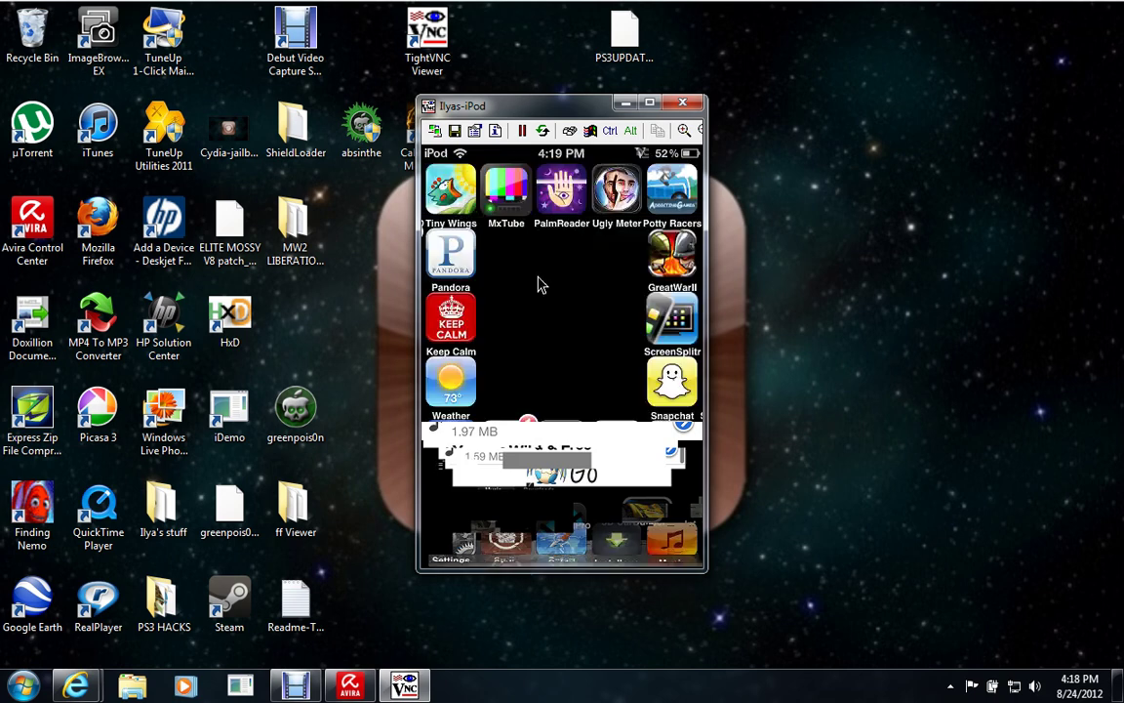
Step: View the MxTube video list and the Insomnia Pro settings, returning to the home screen after each
left_click(511, 203)
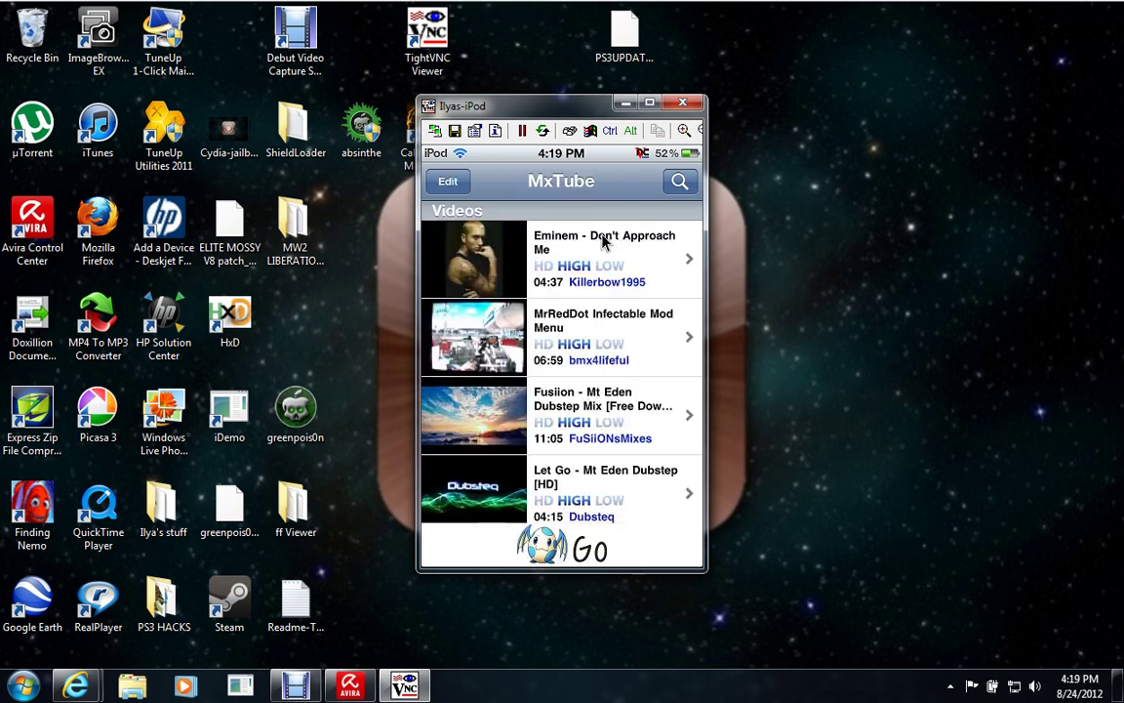
right_click(603, 241)
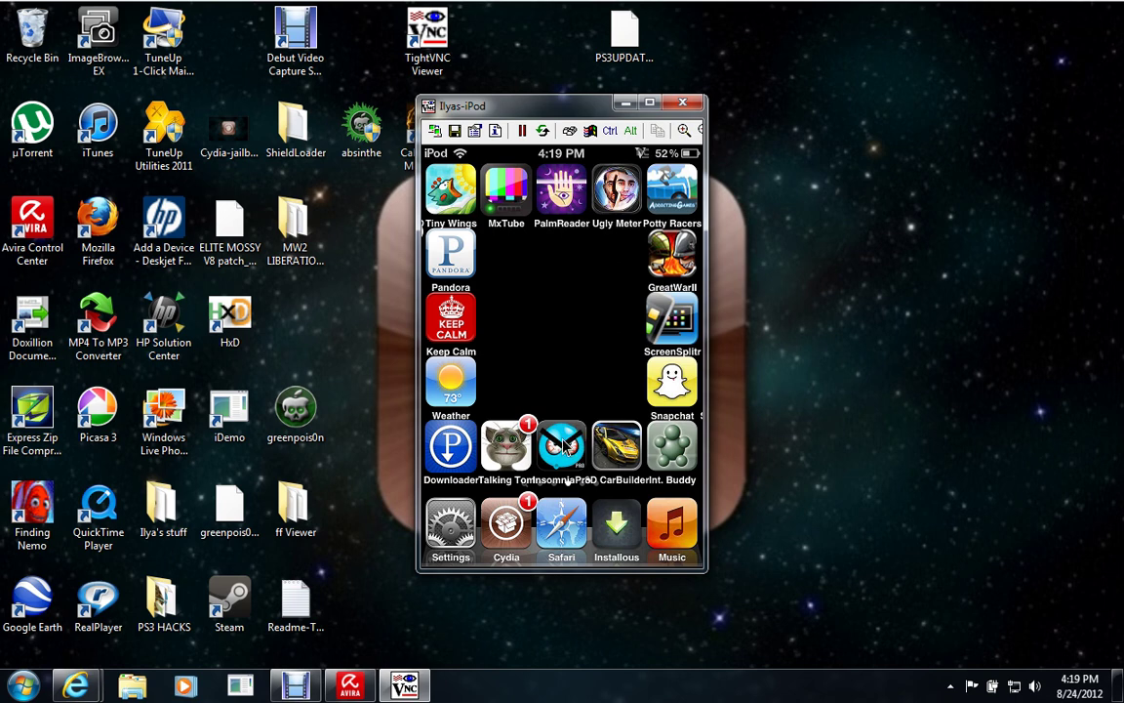
left_click(564, 444)
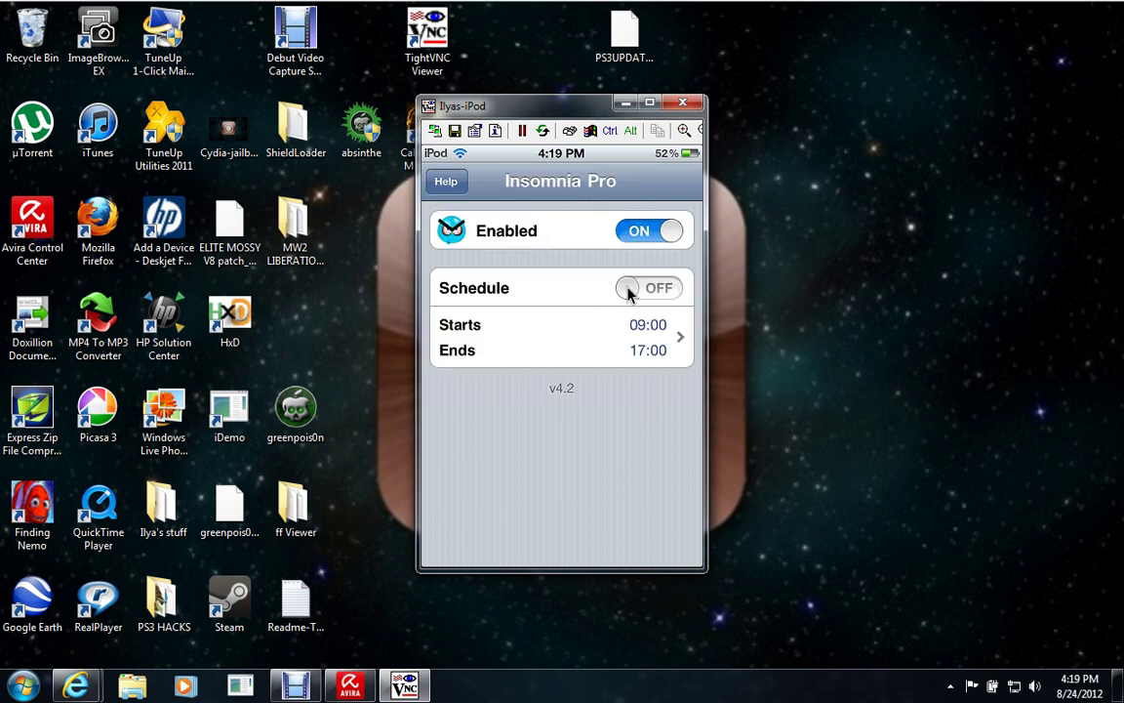
right_click(510, 216)
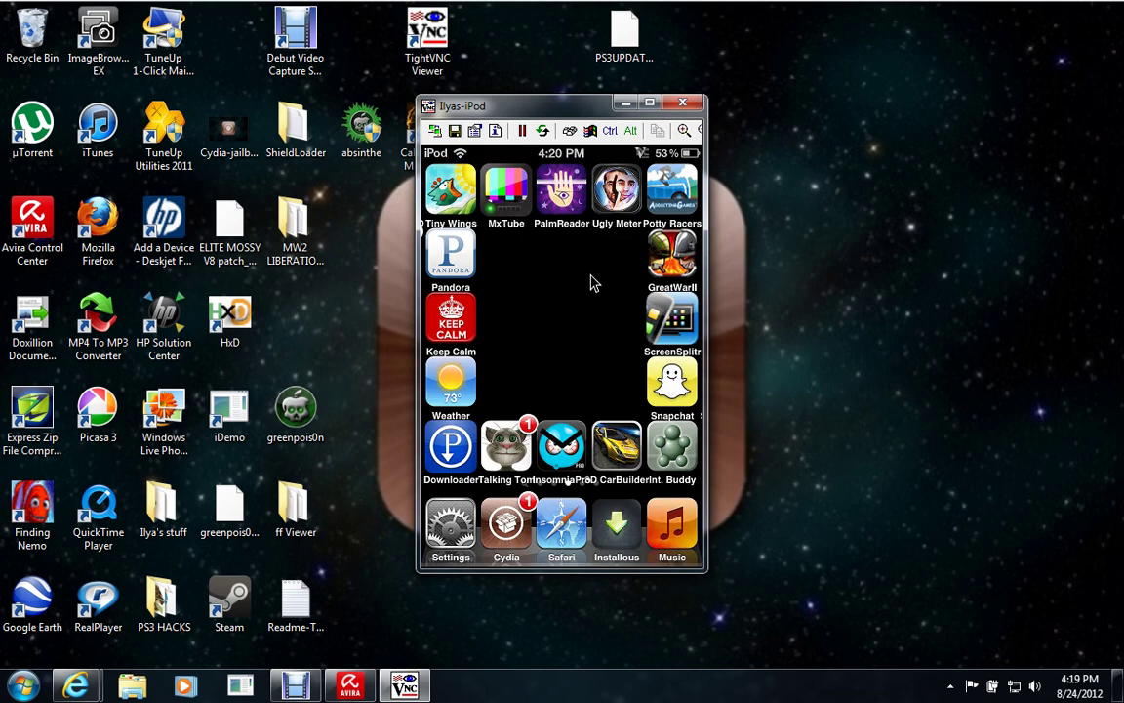
Step: Browse the remaining home screen pages through to the last one and return to the first page
left_click_drag(614, 273, 559, 280)
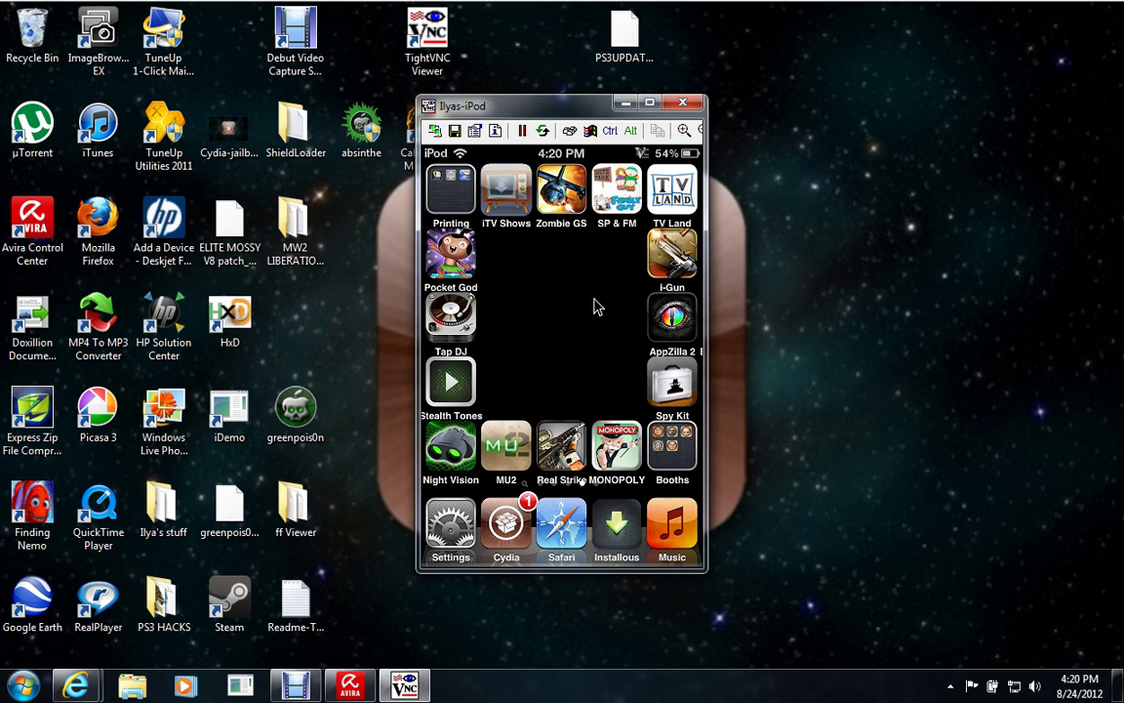
left_click_drag(597, 307, 502, 321)
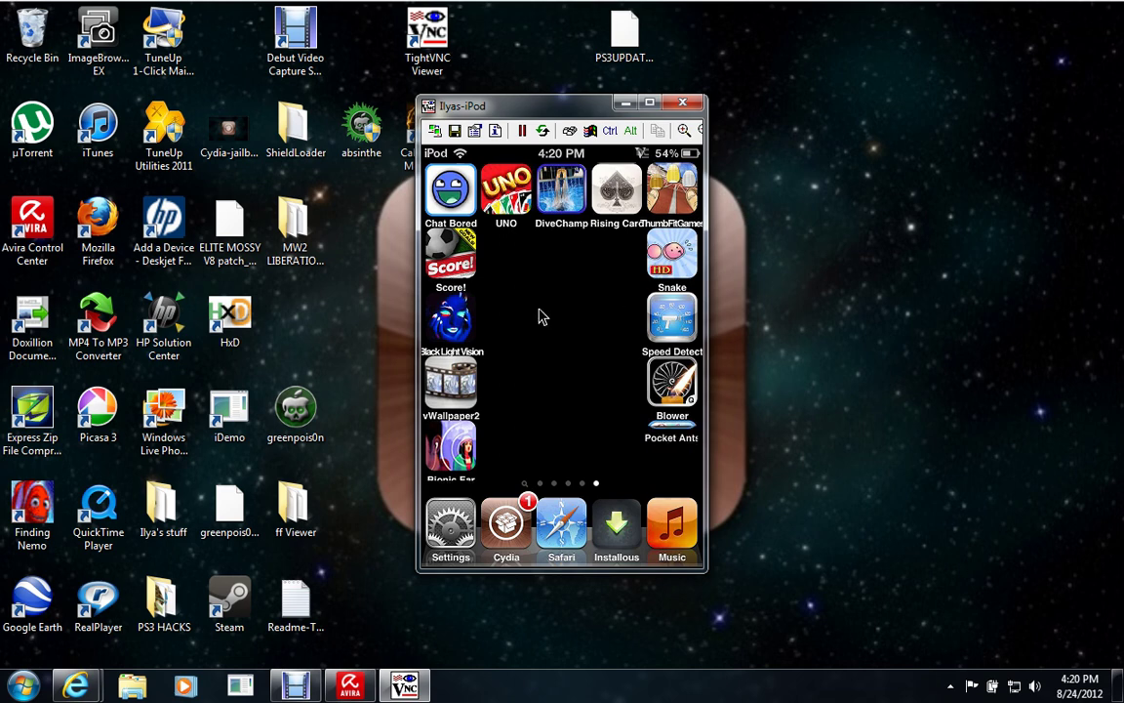
left_click_drag(480, 350, 641, 334)
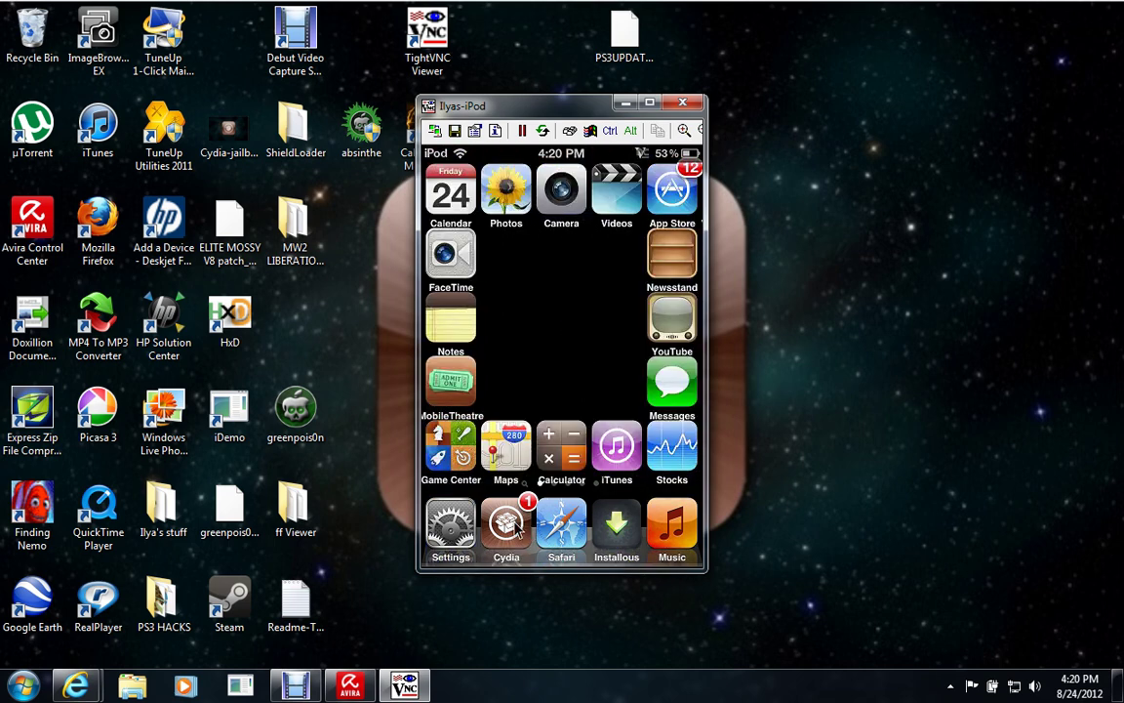
Step: Set the icon pages Mode of the Barrel tweak to Carousel in the iPod's settings
left_click(449, 528)
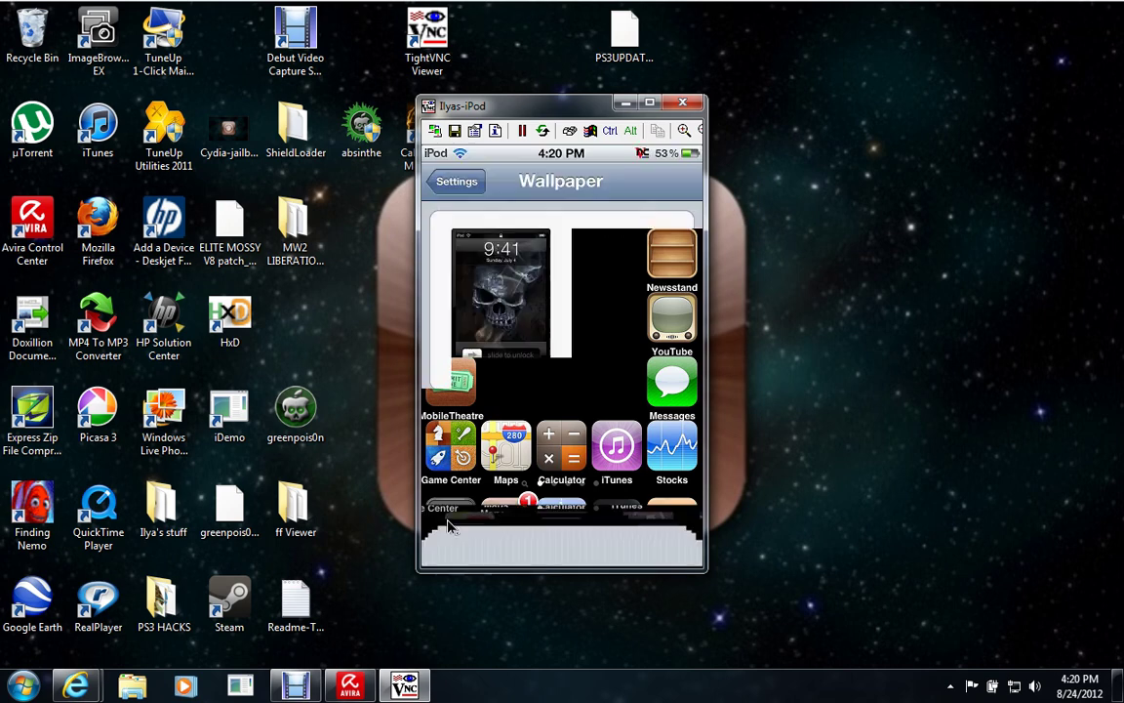
left_click(457, 182)
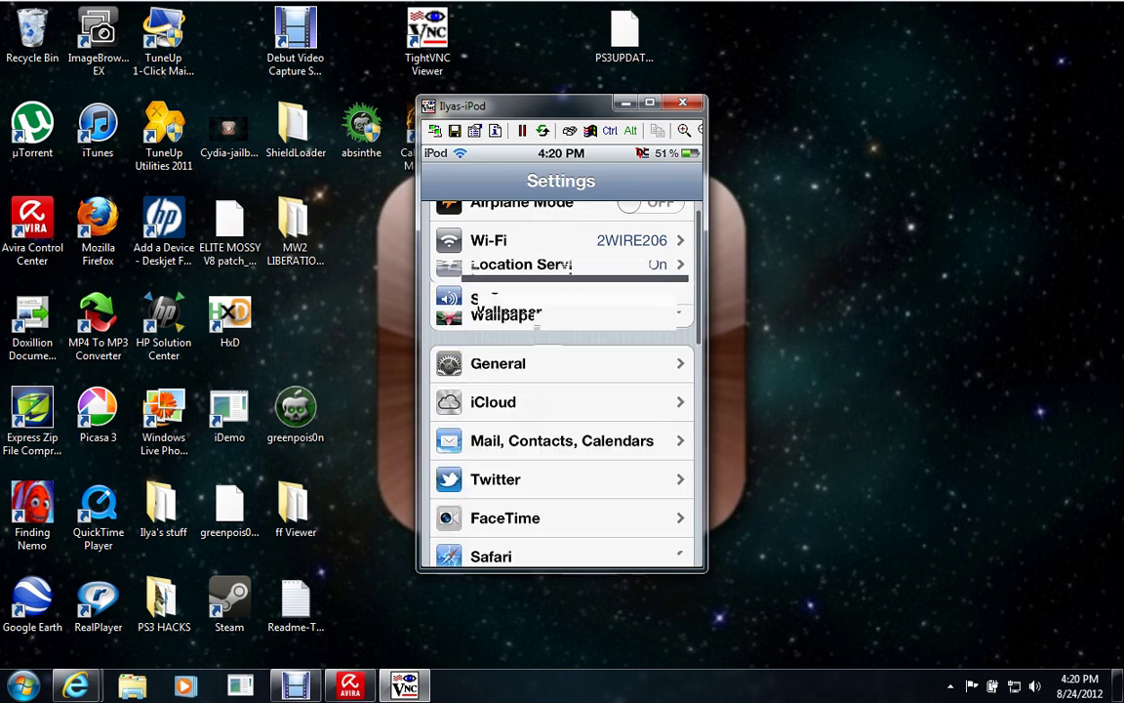
left_click_drag(535, 436, 527, 322)
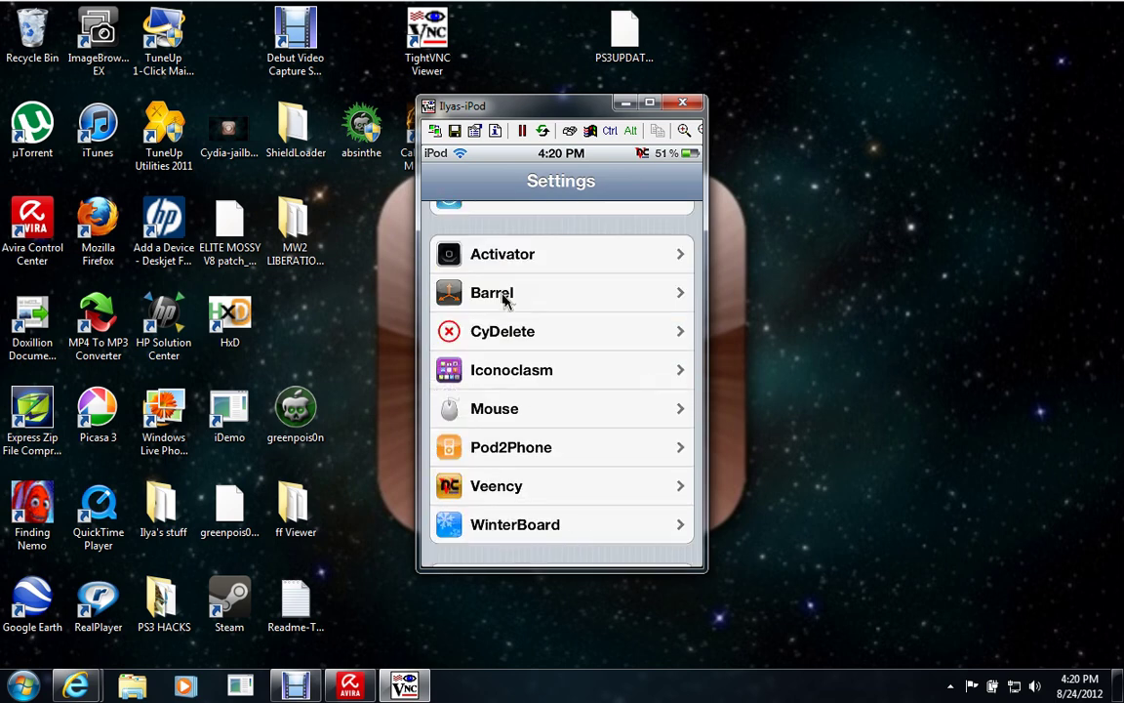
left_click(504, 296)
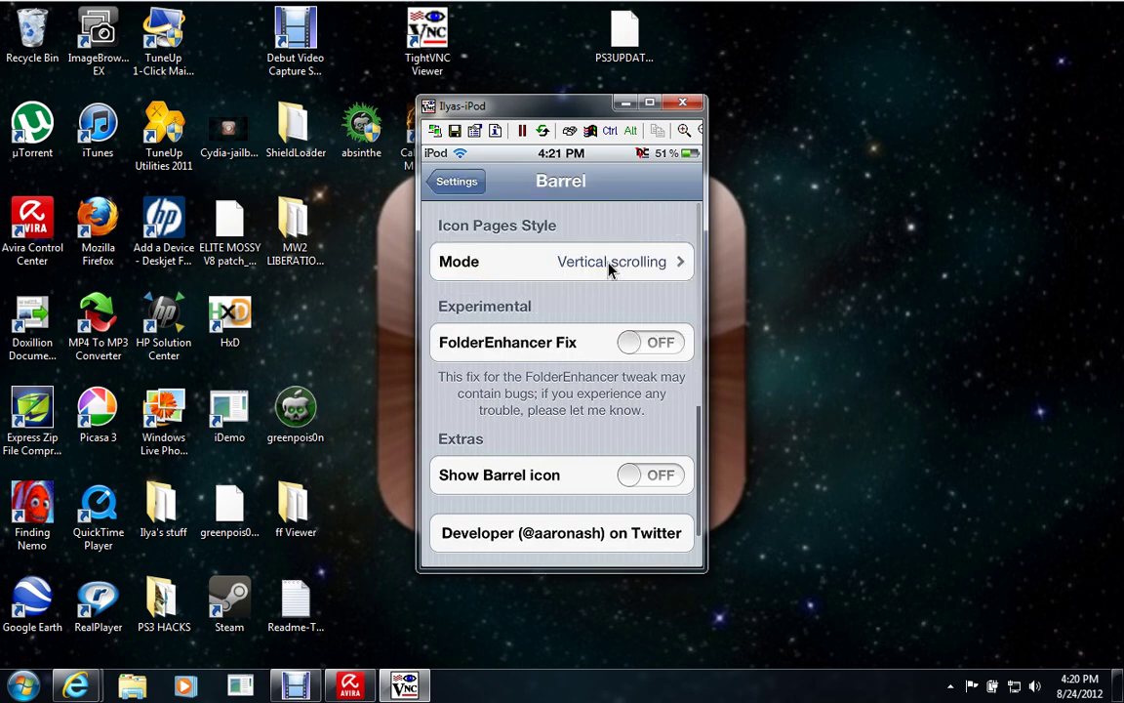
left_click(609, 269)
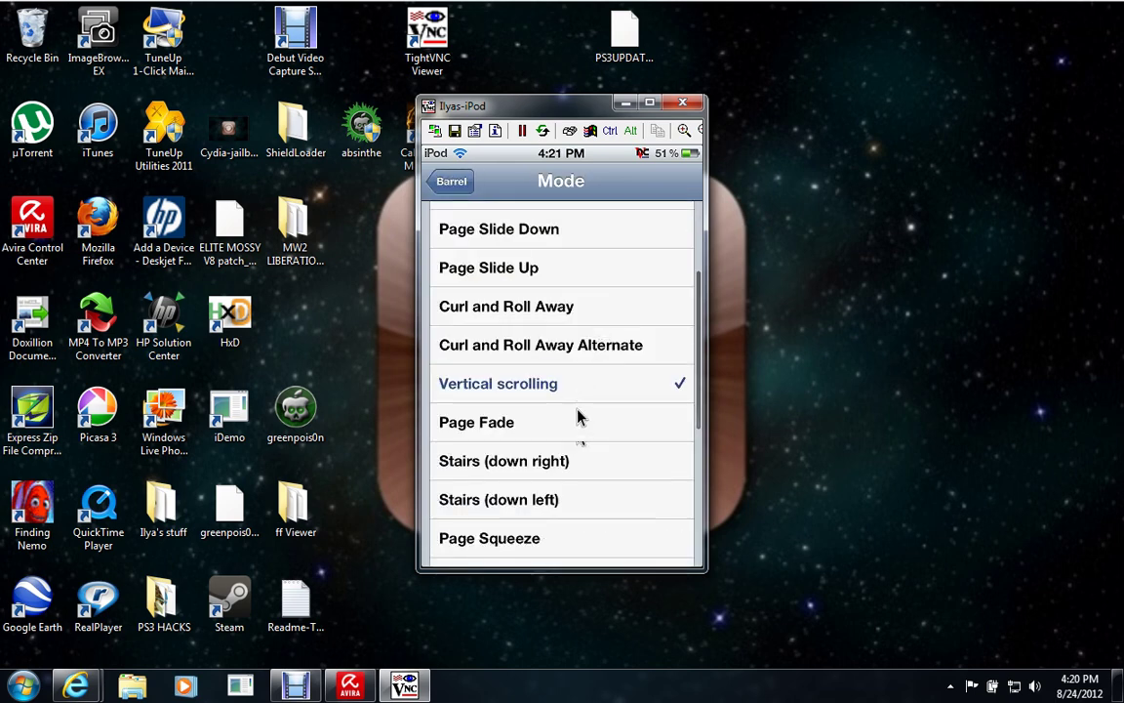
scroll(577, 418, "down", 5)
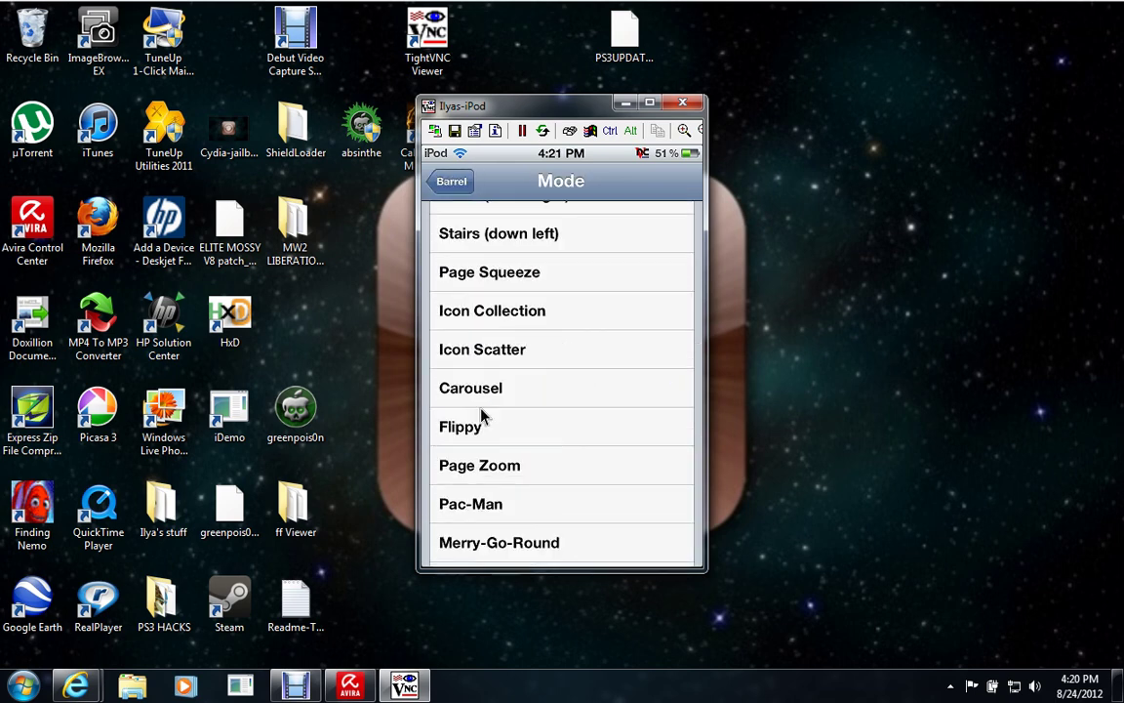
left_click(483, 387)
left_click(452, 182)
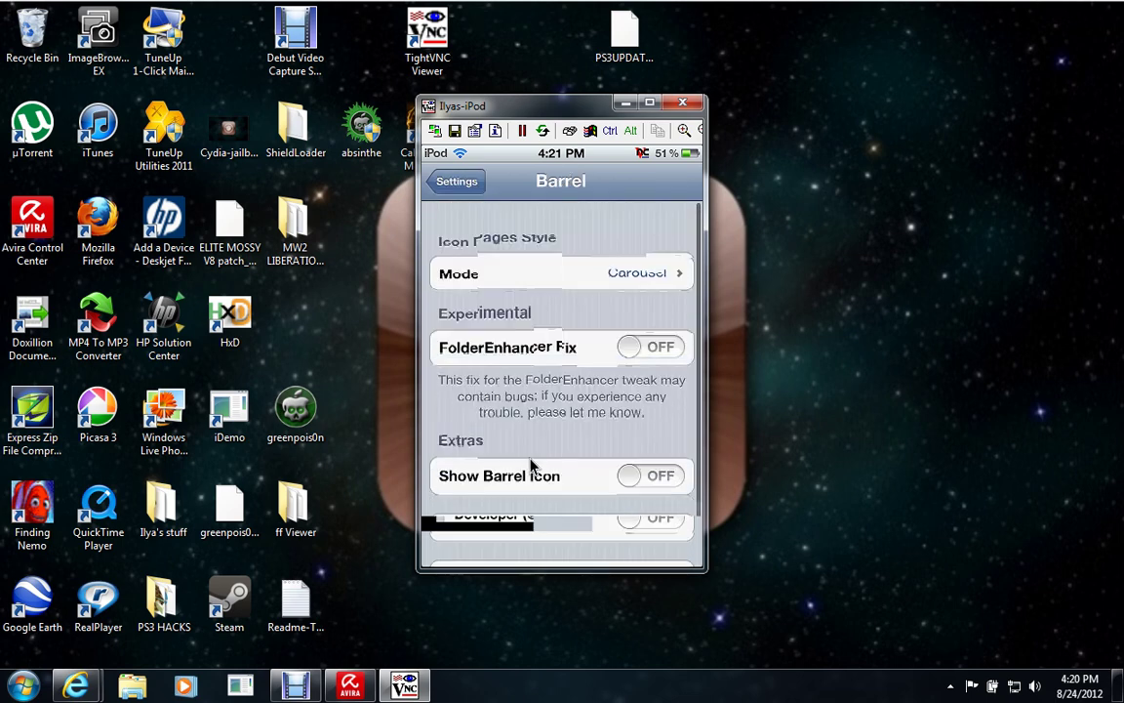
Step: Return to the home screen and preview the Carousel effect while moving between icon pages
left_click_drag(554, 336, 424, 351)
left_click_drag(592, 337, 489, 338)
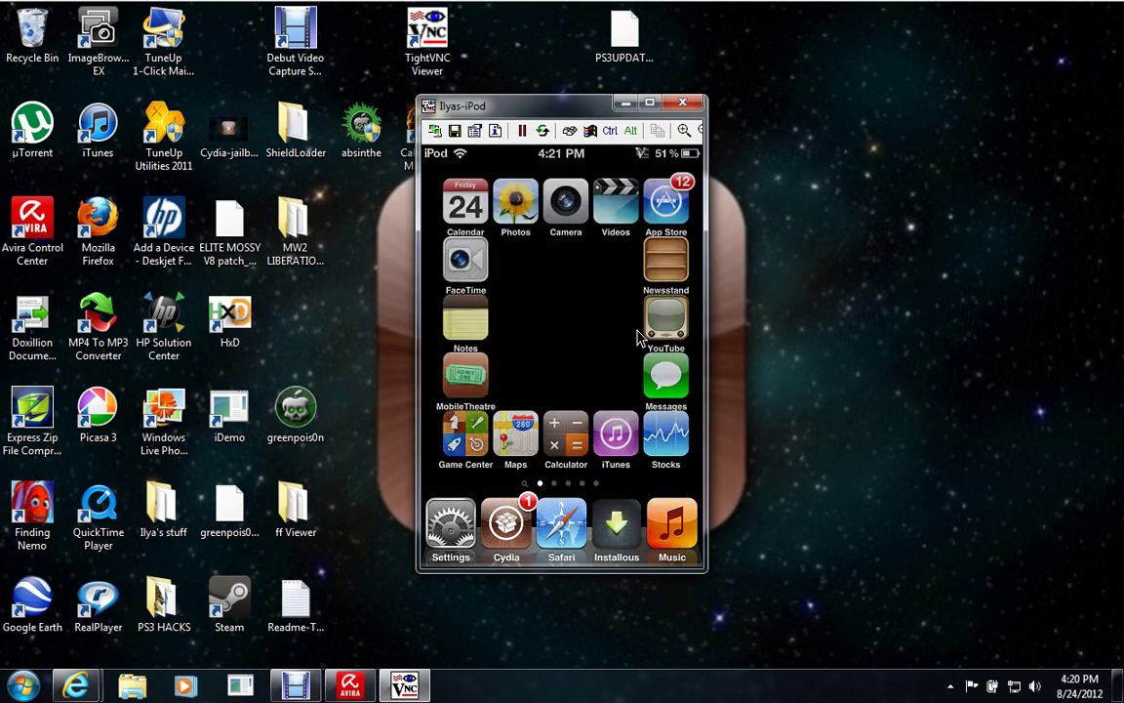
left_click_drag(640, 337, 306, 345)
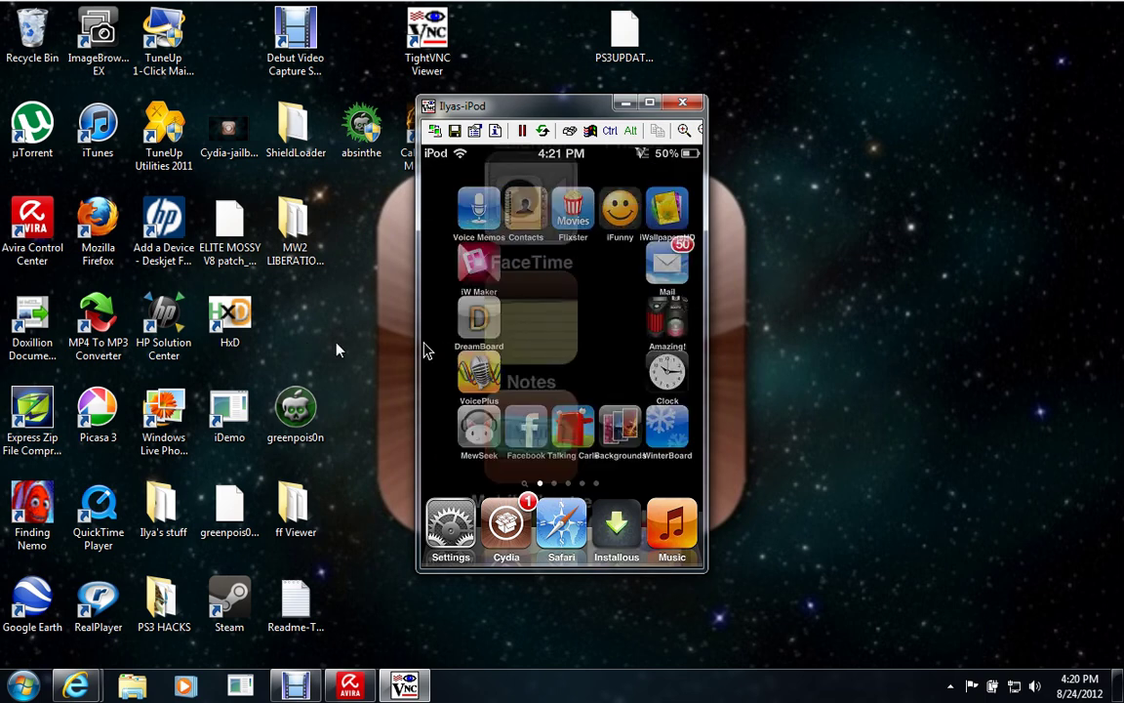
left_click_drag(562, 331, 439, 337)
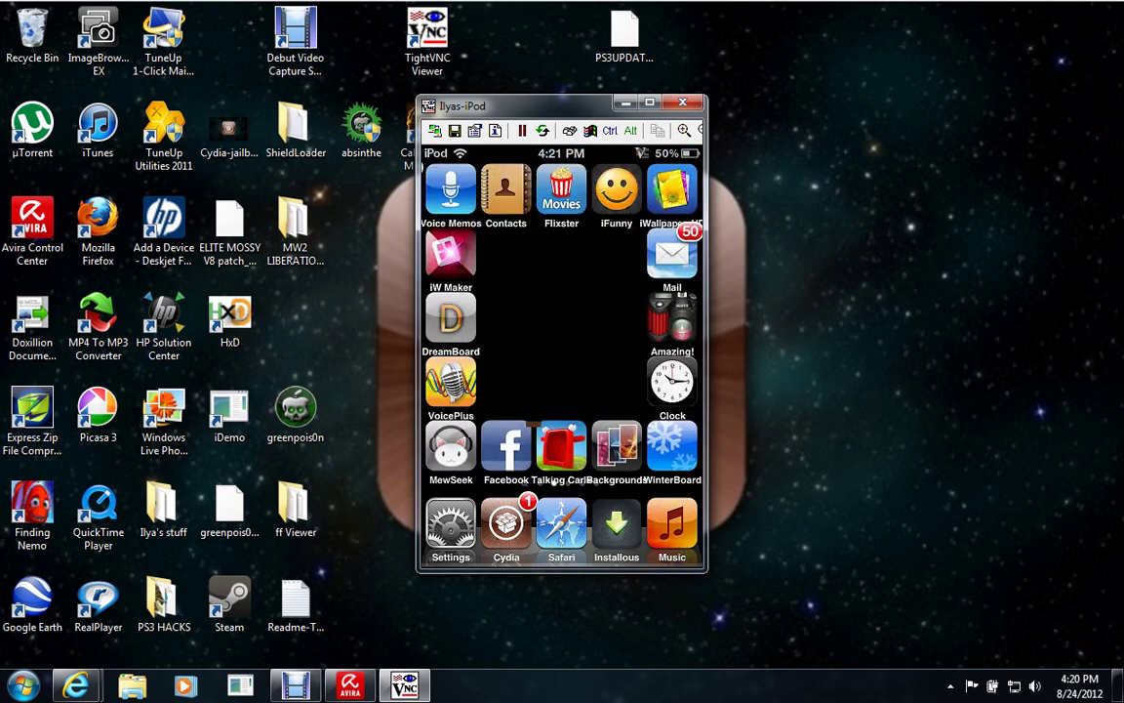
Step: Set Barrel's icon pages Mode to Merry-Go-Round and preview the effect across the home screen pages
left_click(451, 532)
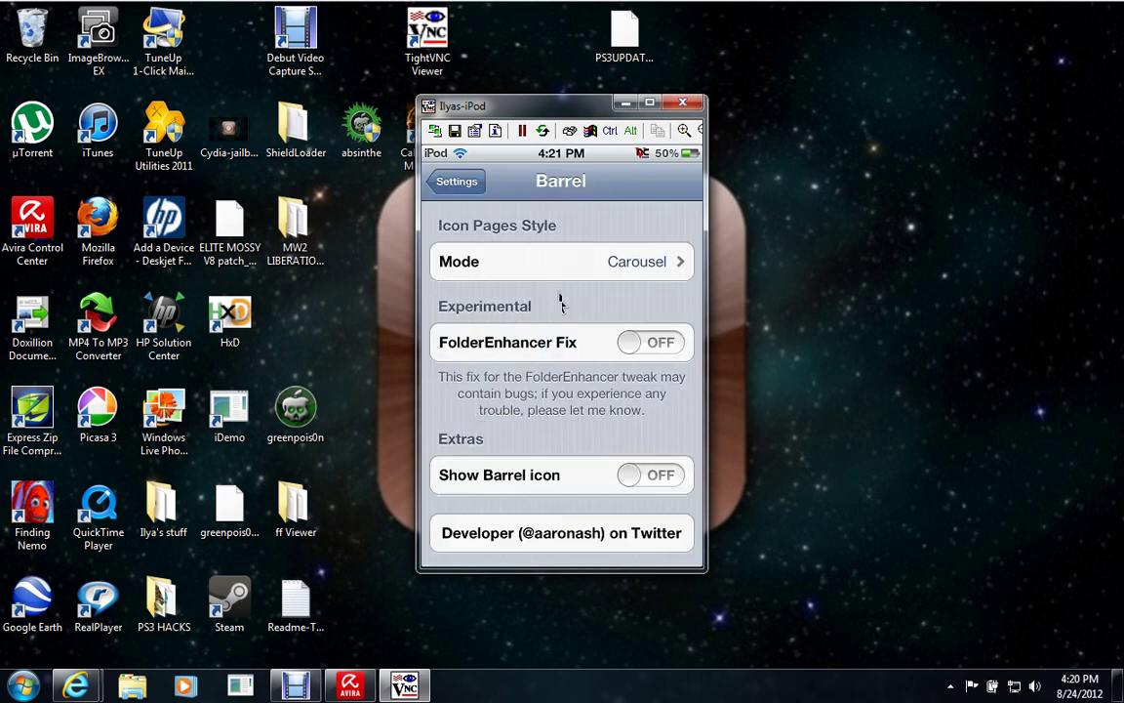
left_click(574, 263)
scroll(589, 419, "down", 1)
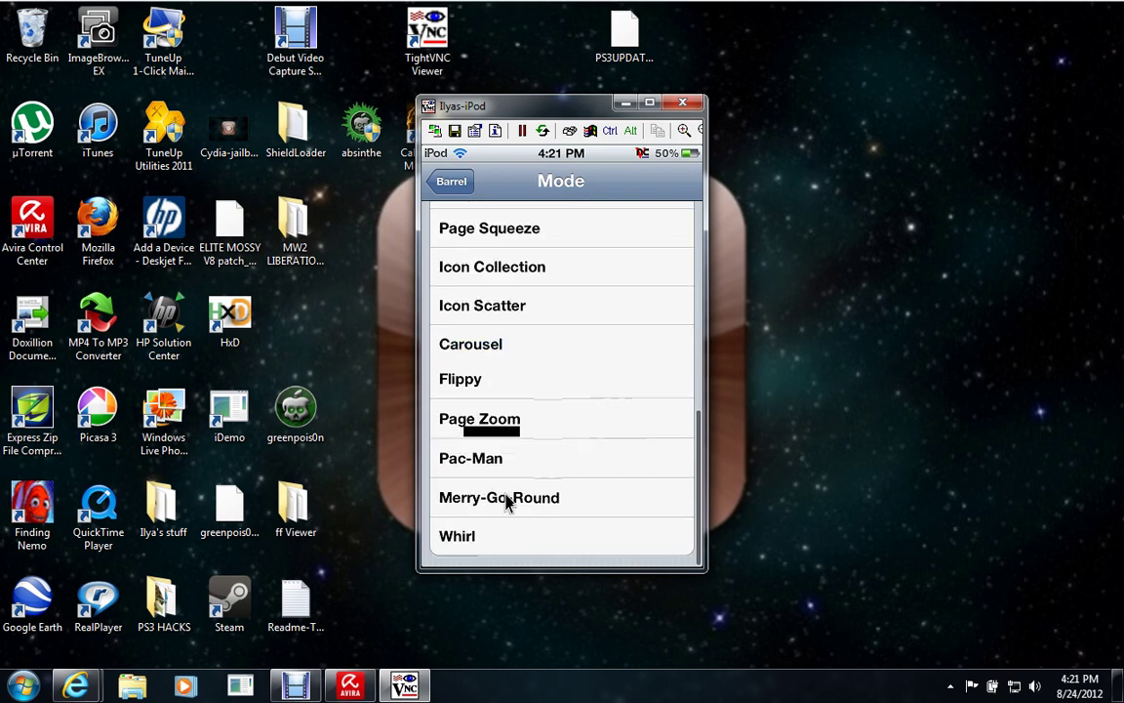
left_click(510, 500)
left_click(451, 181)
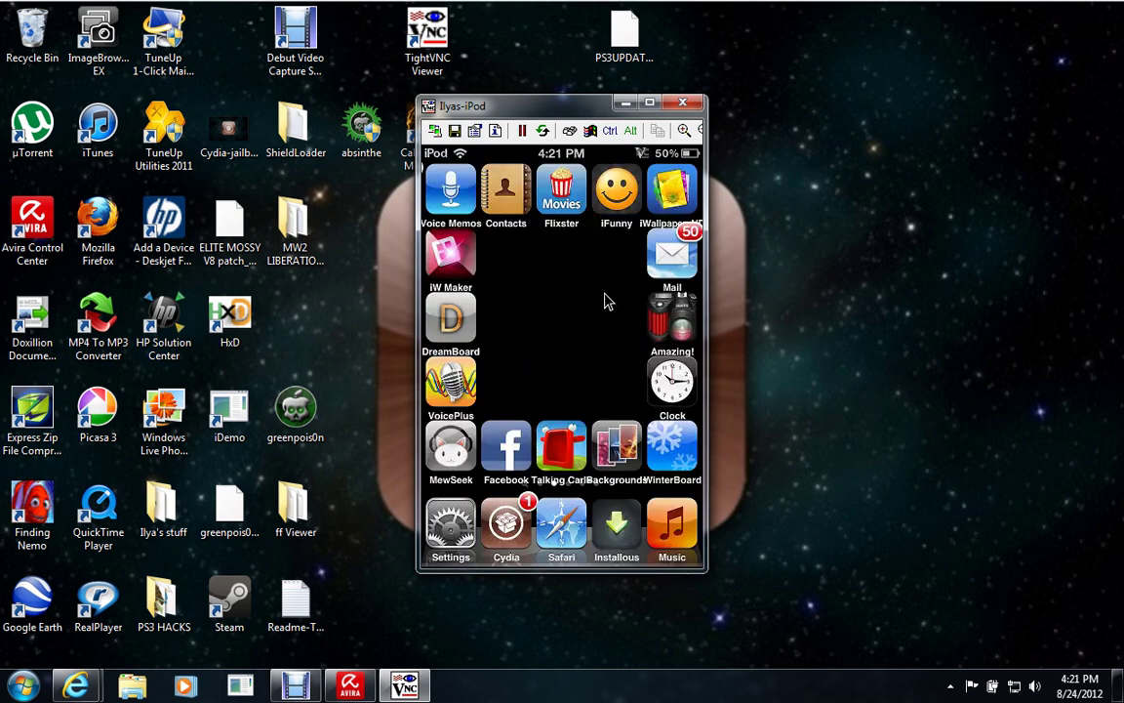
left_click_drag(605, 301, 388, 320)
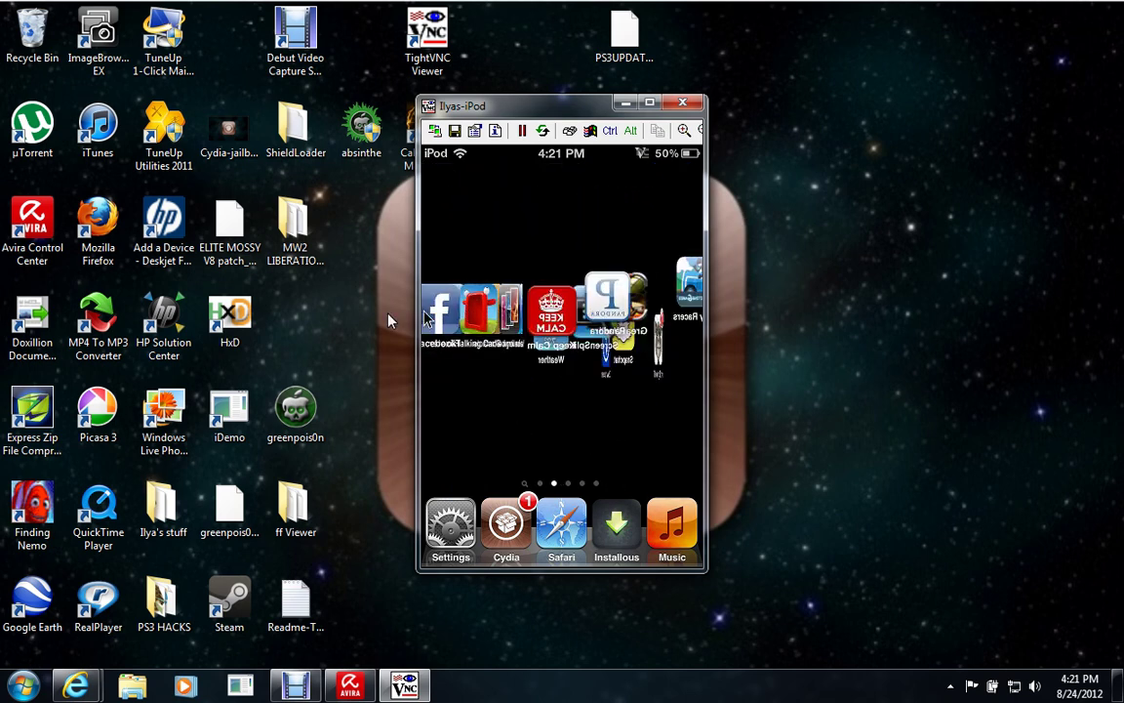
left_click_drag(614, 310, 423, 327)
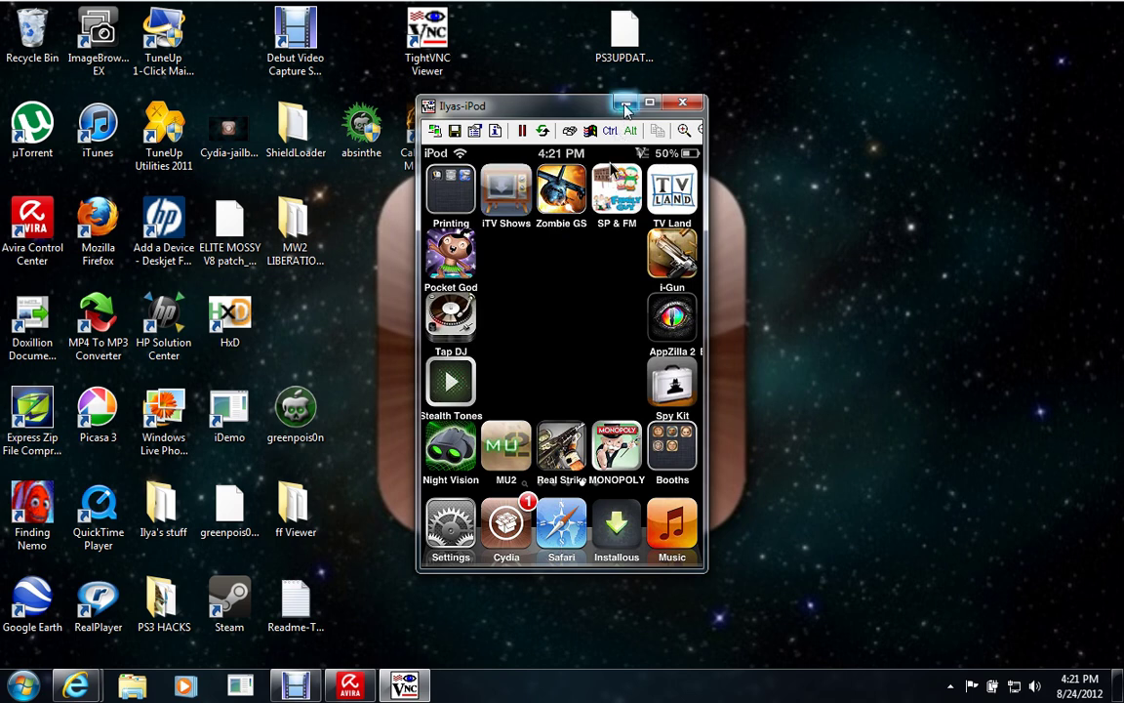
Step: Close the iPod's VNC window and move the absinthe and greenpois0n shortcuts out of the icon columns onto separate free desktop spots
left_click(683, 103)
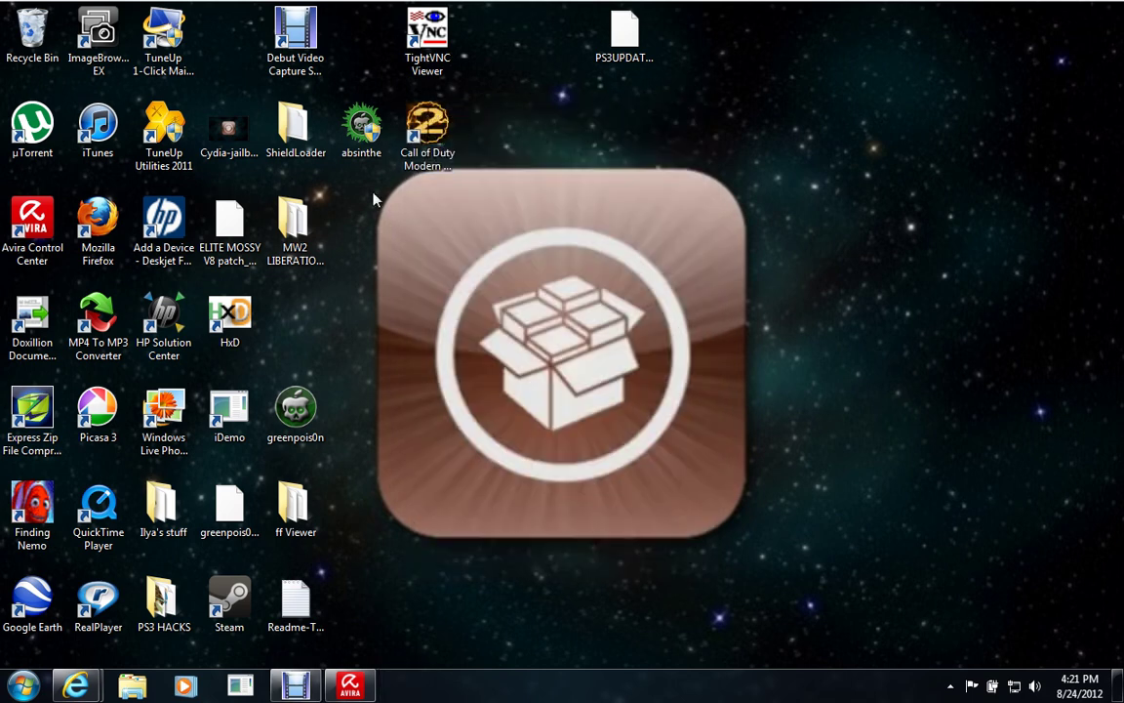
left_click_drag(361, 125, 559, 219)
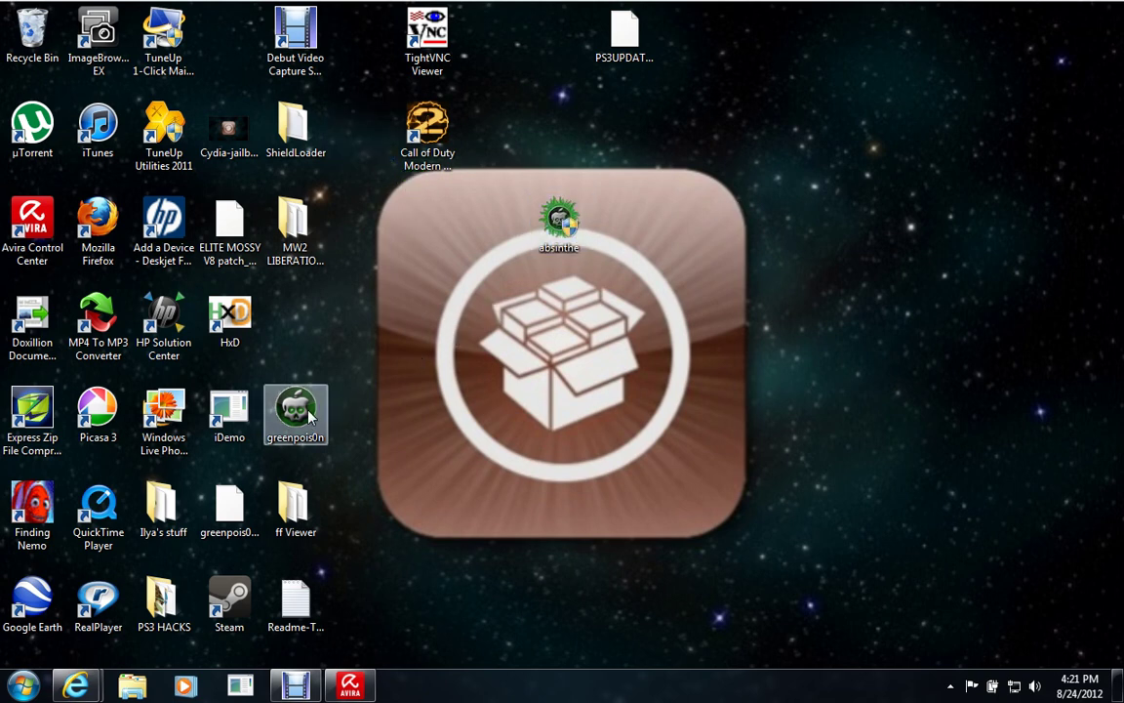
left_click_drag(310, 418, 361, 317)
left_click_drag(634, 213, 766, 310)
left_click_drag(910, 301, 373, 338)
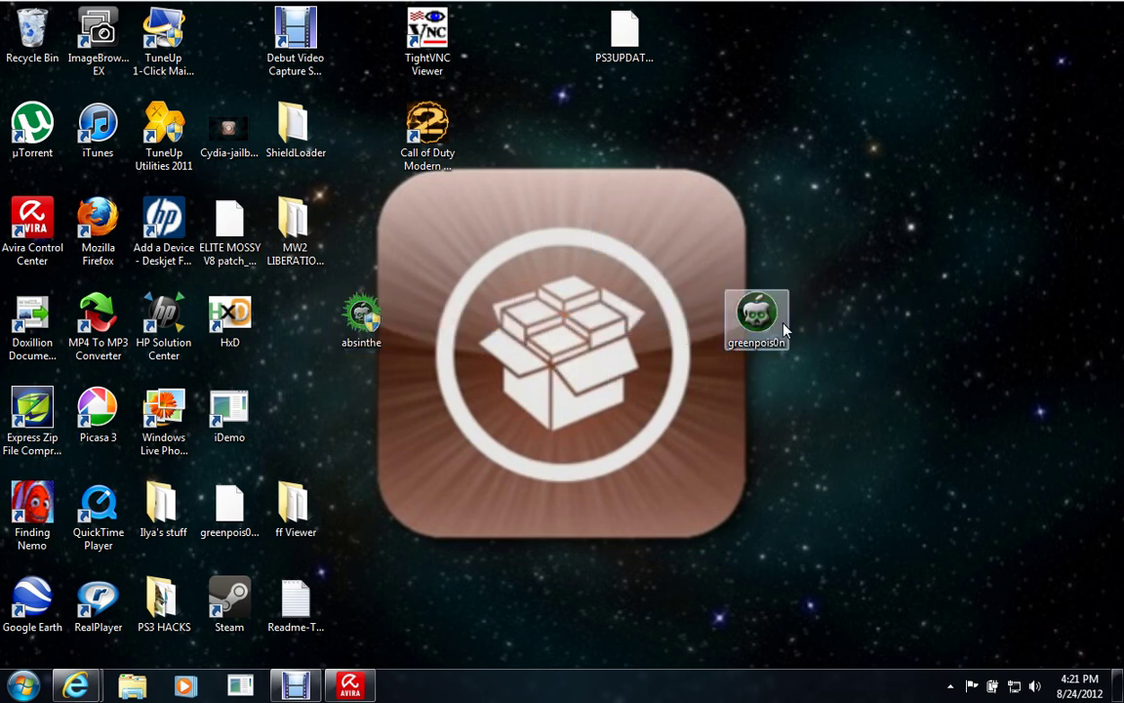
Step: Select the absinthe and greenpois0n shortcuts and place them side by side at the centre of the wallpaper's Cydia logo
left_click_drag(859, 298, 341, 336)
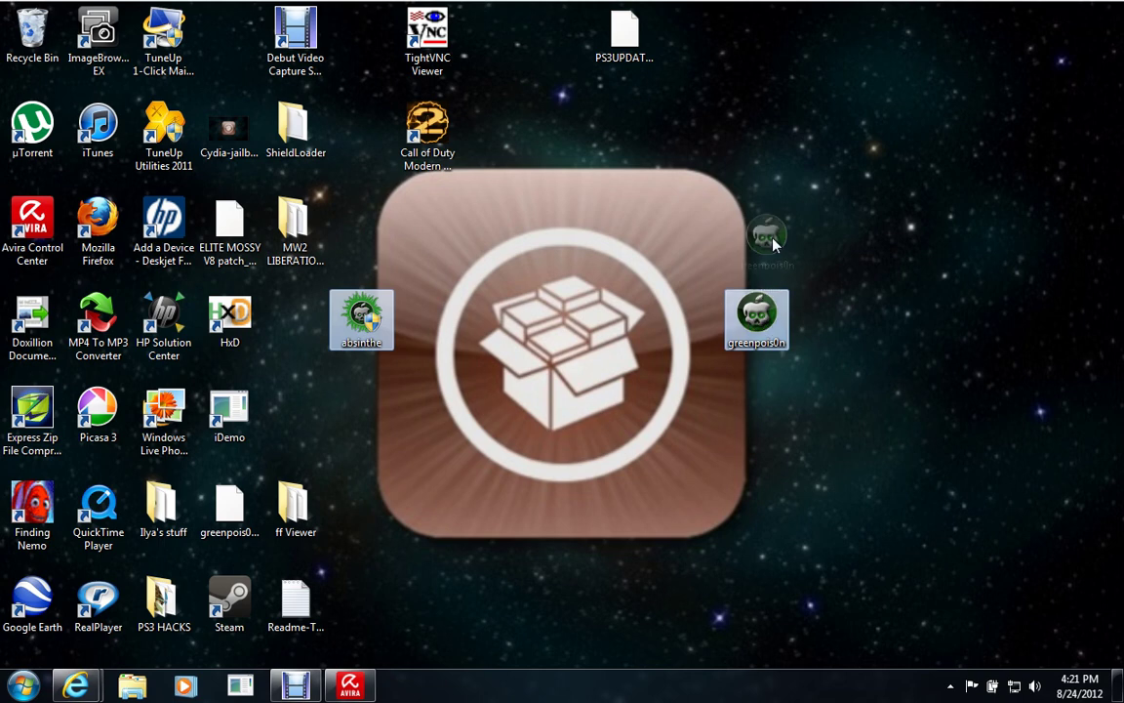
left_click_drag(734, 234, 445, 328)
left_click_drag(34, 395, 495, 302)
left_click_drag(888, 222, 557, 311)
left_click_drag(156, 522, 366, 405)
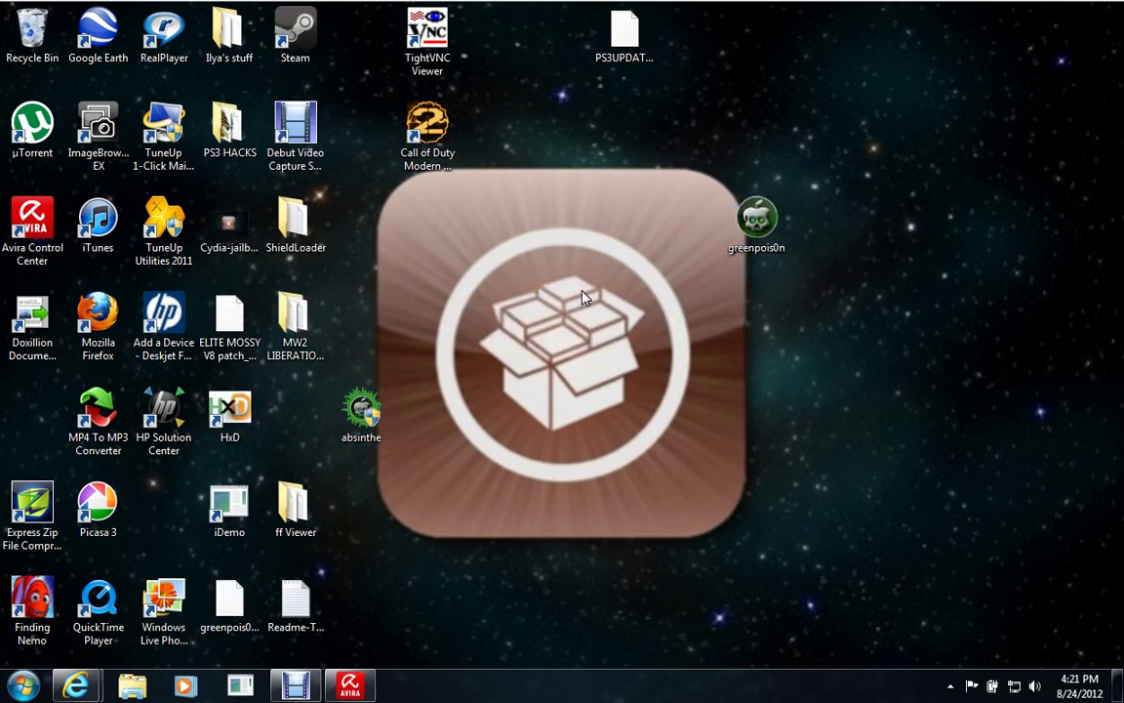
left_click_drag(756, 222, 568, 318)
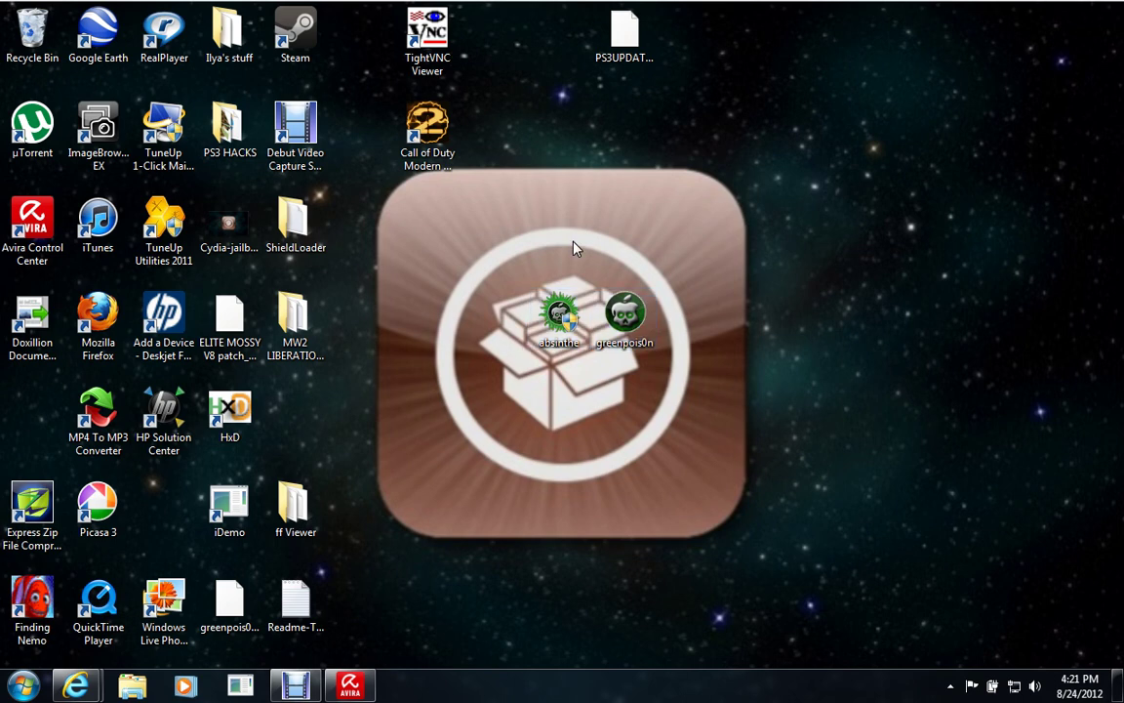
Step: Switch to the Debut Professional screen recorder window
left_click(296, 686)
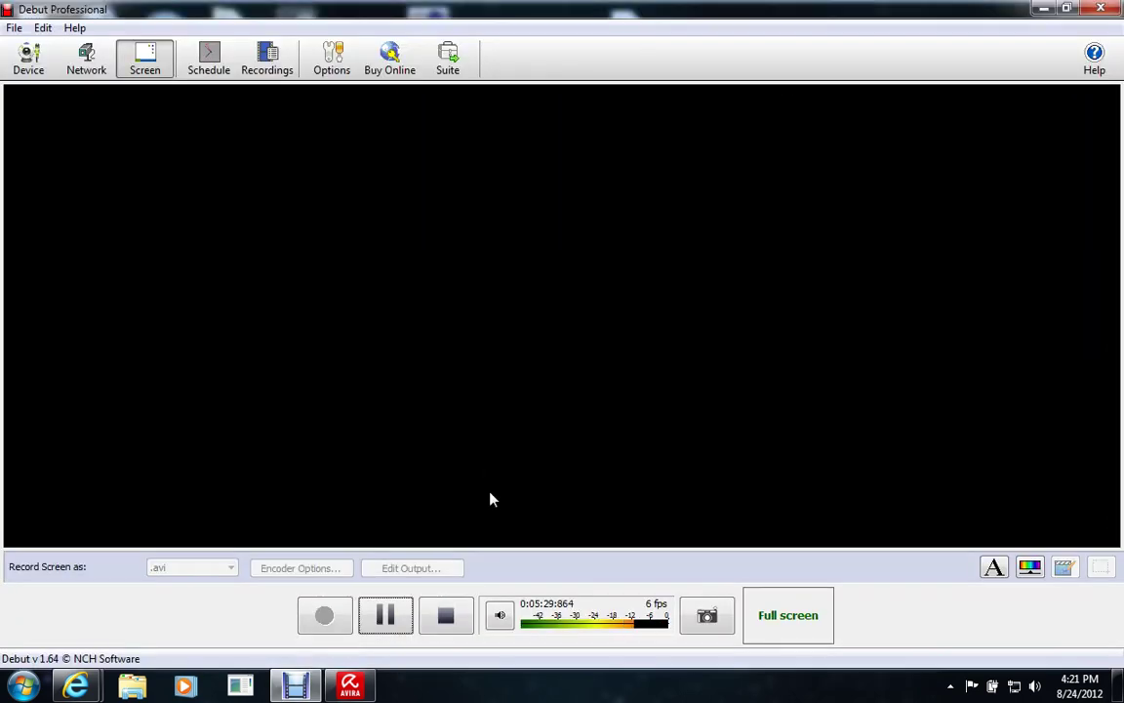